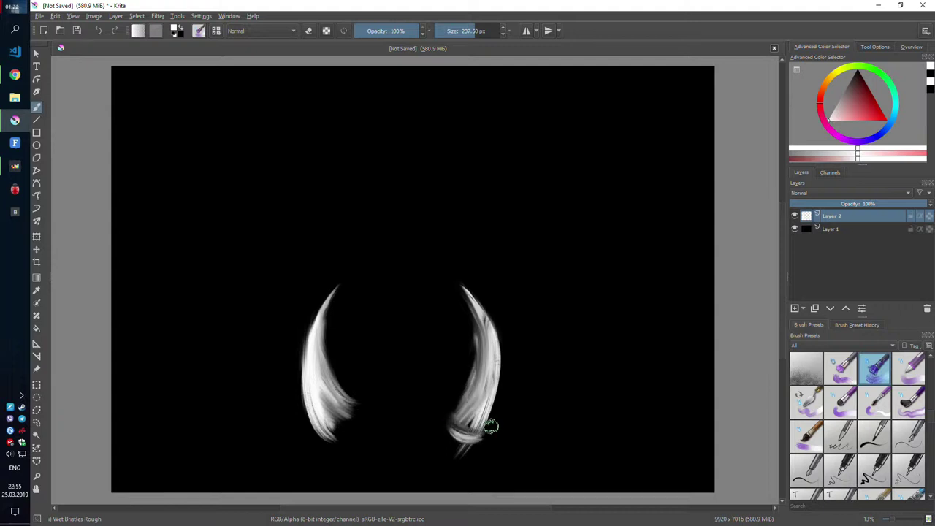
- Replace the first horn strokes with mirrored white horns, each with a small inner spike
{"action": "key", "text": "Delete"}
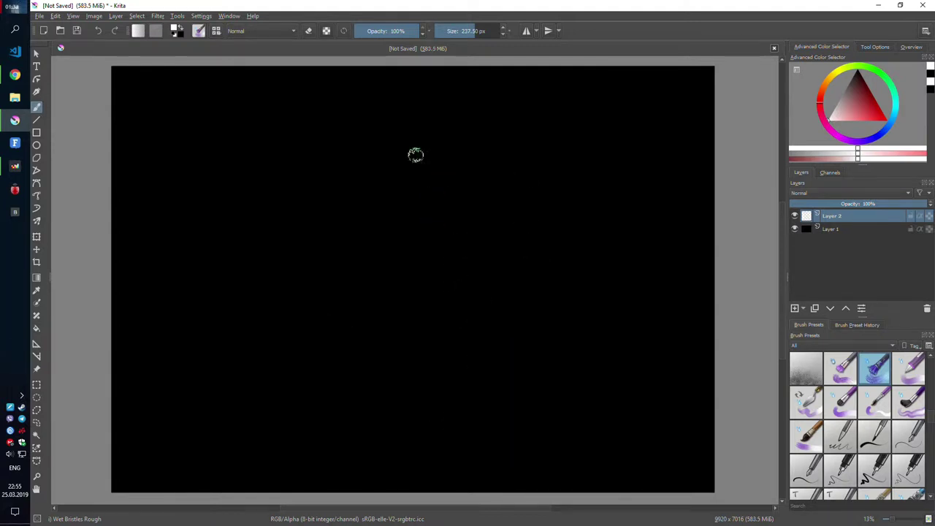
{"action": "mouse_move", "coordinate": [329, 269]}
{"action": "left_mouse_down"}
{"action": "mouse_move", "coordinate": [317, 324]}
{"action": "mouse_move", "coordinate": [323, 388]}
{"action": "mouse_move", "coordinate": [310, 366]}
{"action": "mouse_move", "coordinate": [298, 383]}
{"action": "mouse_move", "coordinate": [337, 414]}
{"action": "mouse_move", "coordinate": [330, 334]}
{"action": "left_mouse_up"}
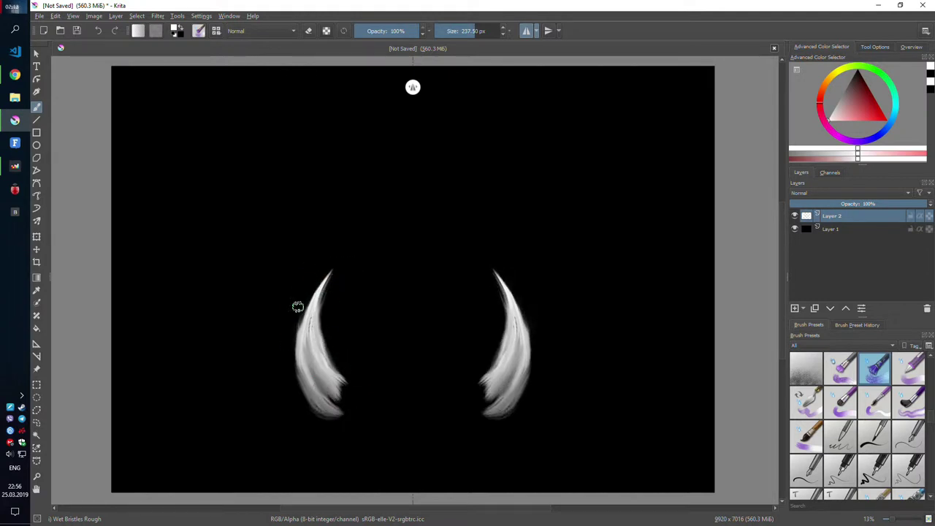
{"action": "left_click_drag", "start_coordinate": [297, 307], "coordinate": [310, 362]}
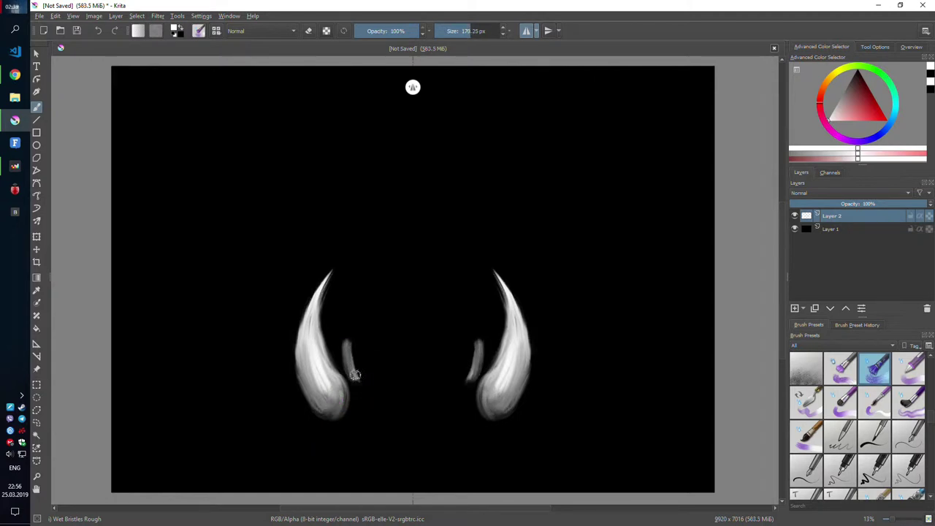
{"action": "left_click_drag", "start_coordinate": [354, 375], "coordinate": [364, 393]}
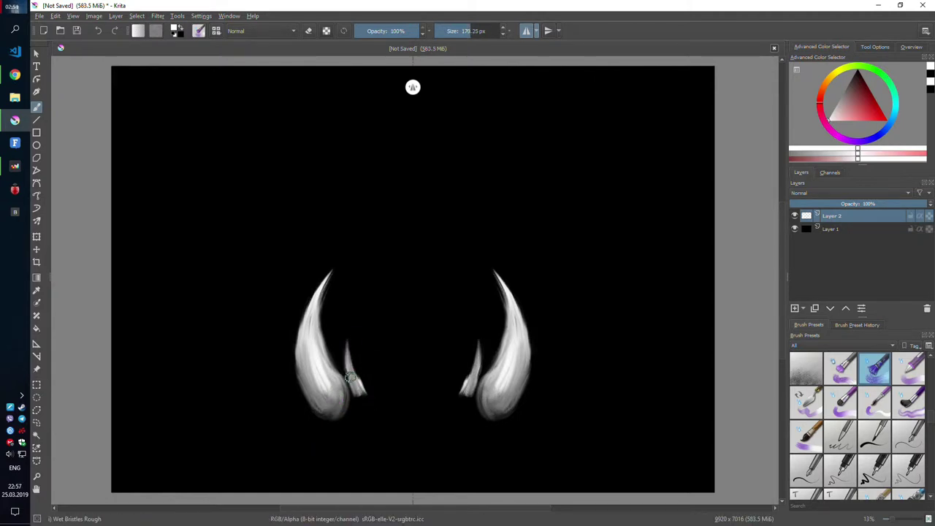
{"action": "scroll", "coordinate": [350, 377], "scroll_direction": "up", "scroll_amount": 4}
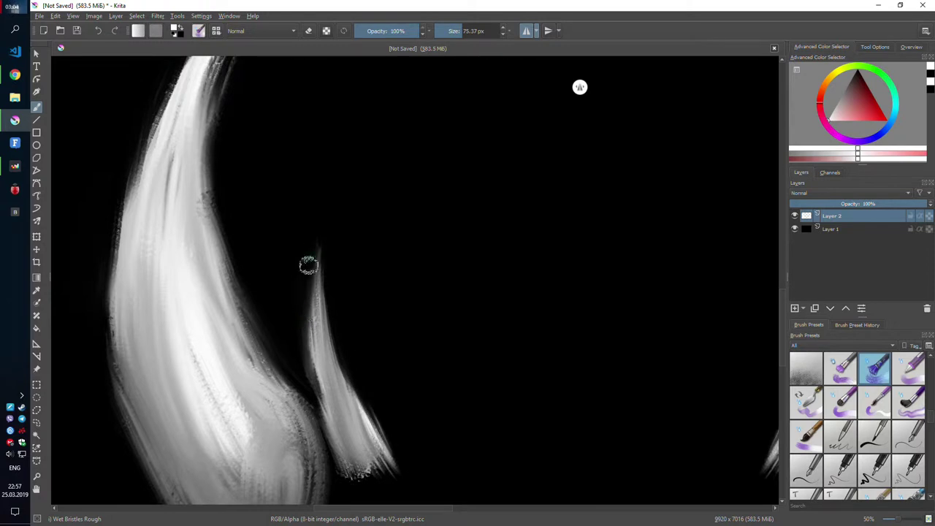
- Brighten the inner spikes and shade the edges of the outer horns with a larger brush
{"action": "left_click_drag", "start_coordinate": [309, 266], "coordinate": [365, 438]}
{"action": "mouse_move", "coordinate": [309, 417]}
{"action": "left_mouse_down"}
{"action": "mouse_move", "coordinate": [336, 398]}
{"action": "mouse_move", "coordinate": [288, 368]}
{"action": "mouse_move", "coordinate": [295, 329]}
{"action": "mouse_move", "coordinate": [311, 361]}
{"action": "mouse_move", "coordinate": [282, 346]}
{"action": "mouse_move", "coordinate": [320, 403]}
{"action": "mouse_move", "coordinate": [236, 213]}
{"action": "mouse_move", "coordinate": [274, 340]}
{"action": "mouse_move", "coordinate": [271, 328]}
{"action": "mouse_move", "coordinate": [265, 376]}
{"action": "mouse_move", "coordinate": [241, 392]}
{"action": "left_mouse_up"}
{"action": "key", "text": "minus"}
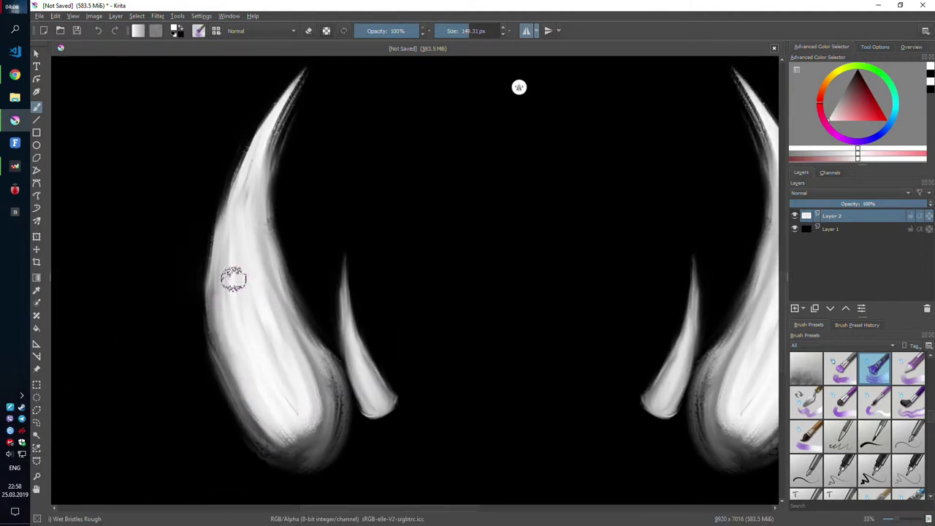
{"action": "left_click_drag", "start_coordinate": [235, 333], "coordinate": [226, 362]}
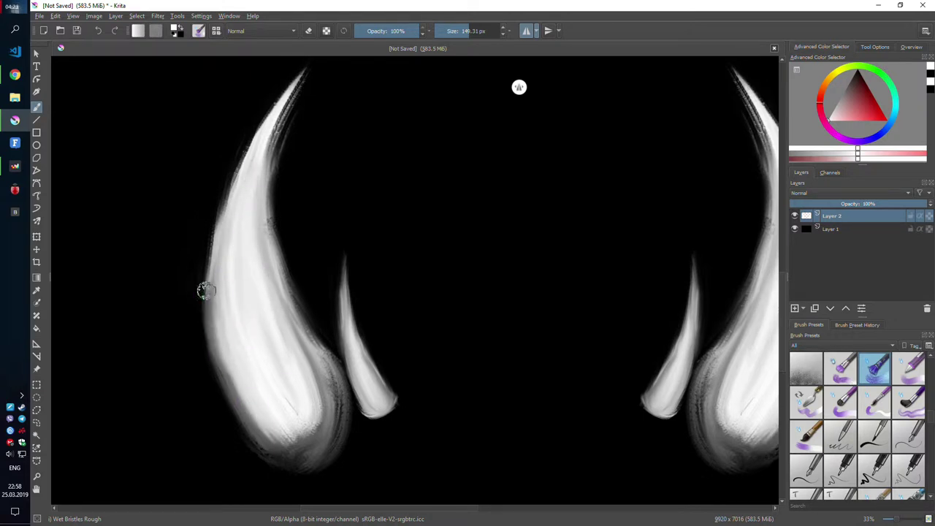
{"action": "left_click_drag", "start_coordinate": [252, 411], "coordinate": [215, 367]}
{"action": "mouse_move", "coordinate": [259, 292]}
{"action": "left_mouse_down"}
{"action": "mouse_move", "coordinate": [242, 407]}
{"action": "mouse_move", "coordinate": [267, 385]}
{"action": "mouse_move", "coordinate": [267, 310]}
{"action": "mouse_move", "coordinate": [315, 191]}
{"action": "left_mouse_up"}
{"action": "scroll", "coordinate": [277, 310], "scroll_direction": "up", "scroll_amount": 3}
{"action": "scroll", "coordinate": [282, 292], "scroll_direction": "up", "scroll_amount": 2}
{"action": "scroll", "coordinate": [292, 182], "scroll_direction": "down", "scroll_amount": 4}
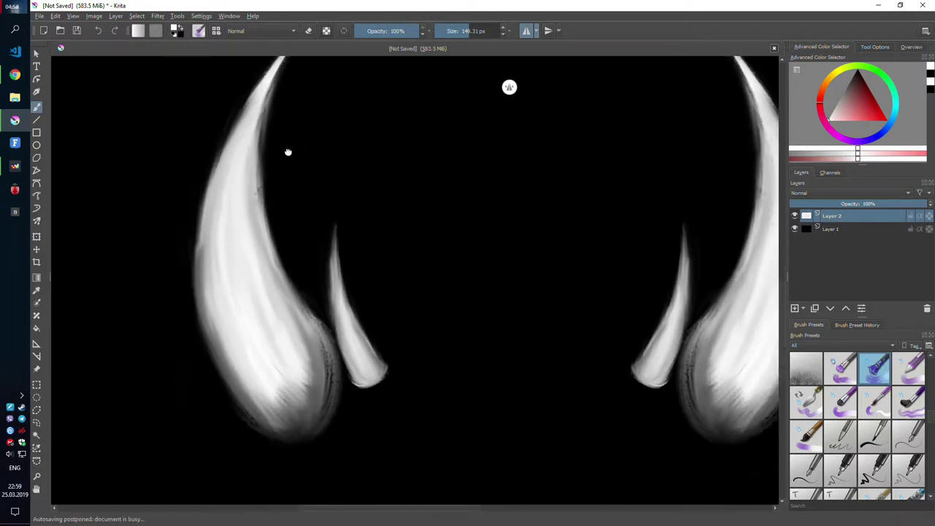
{"action": "scroll", "coordinate": [209, 300], "scroll_direction": "down", "scroll_amount": 2}
{"action": "scroll", "coordinate": [323, 344], "scroll_direction": "down", "scroll_amount": 2}
- Paint thin mirrored spikes between the horns, lengthening the centre ones into full fangs
{"action": "mouse_move", "coordinate": [324, 344]}
{"action": "left_mouse_down"}
{"action": "mouse_move", "coordinate": [313, 358]}
{"action": "mouse_move", "coordinate": [292, 261]}
{"action": "mouse_move", "coordinate": [282, 254]}
{"action": "mouse_move", "coordinate": [309, 313]}
{"action": "mouse_move", "coordinate": [290, 244]}
{"action": "left_mouse_up"}
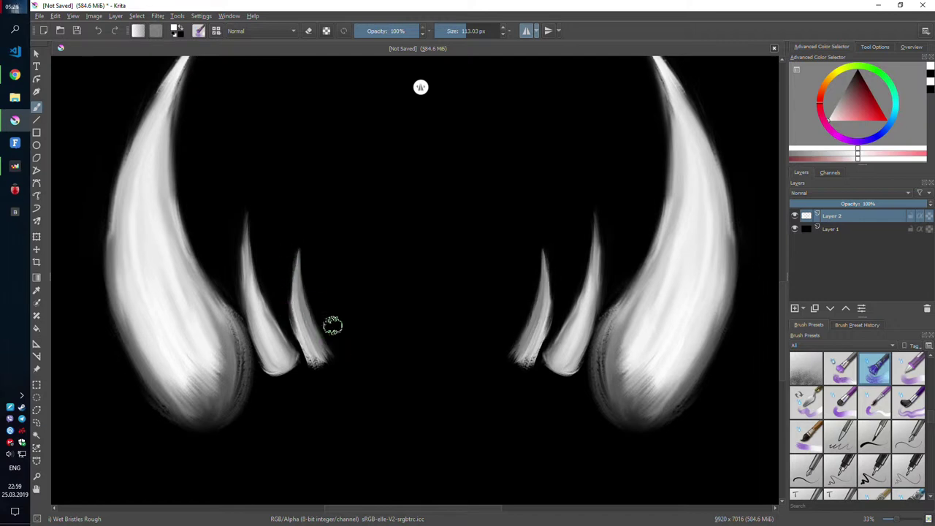
{"action": "mouse_move", "coordinate": [333, 325]}
{"action": "left_mouse_down"}
{"action": "mouse_move", "coordinate": [334, 334]}
{"action": "mouse_move", "coordinate": [330, 242]}
{"action": "mouse_move", "coordinate": [365, 334]}
{"action": "mouse_move", "coordinate": [359, 380]}
{"action": "mouse_move", "coordinate": [340, 315]}
{"action": "mouse_move", "coordinate": [349, 274]}
{"action": "left_mouse_up"}
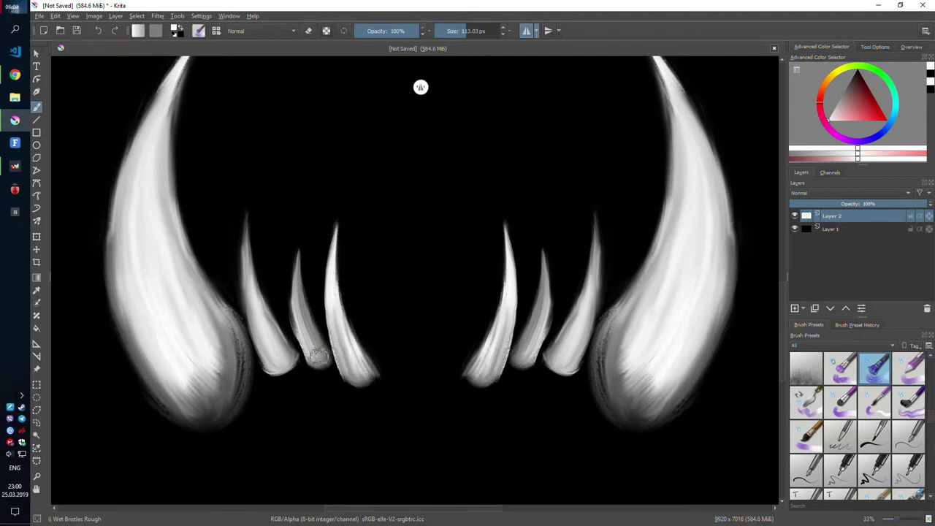
{"action": "left_click_drag", "start_coordinate": [373, 365], "coordinate": [369, 270]}
{"action": "key", "text": "ctrl+z"}
{"action": "left_click_drag", "start_coordinate": [365, 303], "coordinate": [373, 362]}
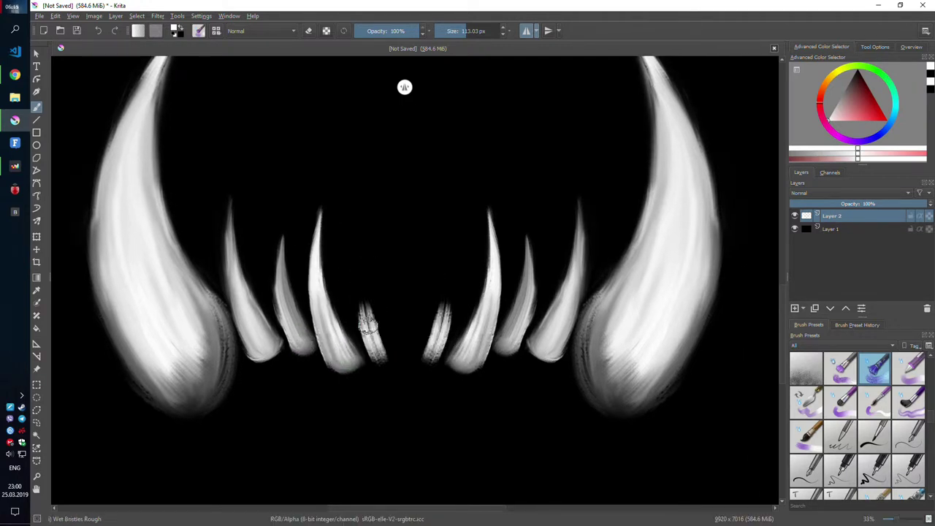
{"action": "mouse_move", "coordinate": [369, 327]}
{"action": "left_mouse_down"}
{"action": "mouse_move", "coordinate": [370, 236]}
{"action": "mouse_move", "coordinate": [382, 355]}
{"action": "mouse_move", "coordinate": [386, 263]}
{"action": "mouse_move", "coordinate": [385, 313]}
{"action": "mouse_move", "coordinate": [371, 293]}
{"action": "left_mouse_up"}
- Paint a thick gum line across the fang bases, building it into a bony jaw
{"action": "left_click_drag", "start_coordinate": [378, 355], "coordinate": [372, 288]}
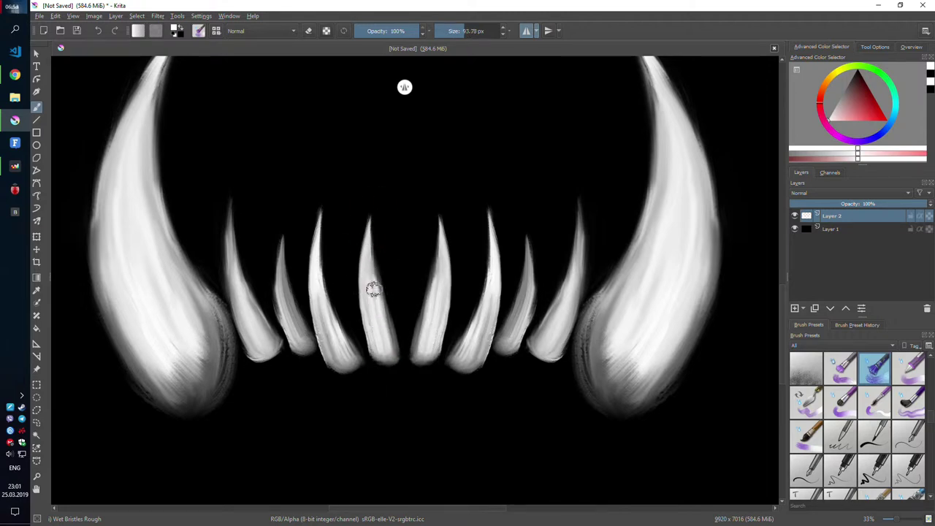
{"action": "scroll", "coordinate": [288, 351], "scroll_direction": "left", "scroll_amount": 1}
{"action": "scroll", "coordinate": [306, 365], "scroll_direction": "up", "scroll_amount": 1}
{"action": "left_click_drag", "start_coordinate": [308, 348], "coordinate": [274, 333]}
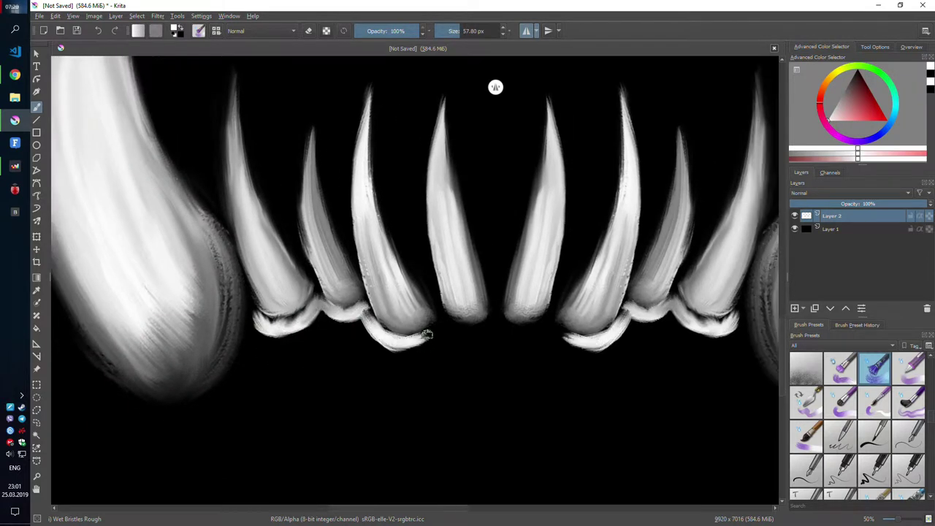
{"action": "scroll", "coordinate": [366, 323], "scroll_direction": "down", "scroll_amount": 1}
{"action": "left_click_drag", "start_coordinate": [358, 299], "coordinate": [292, 350]}
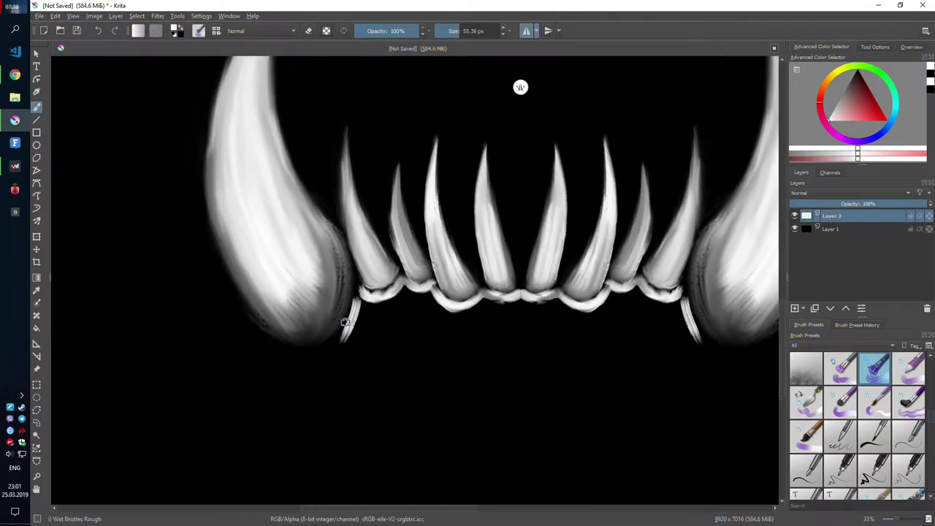
{"action": "mouse_move", "coordinate": [365, 328]}
{"action": "left_mouse_down"}
{"action": "mouse_move", "coordinate": [278, 365]}
{"action": "mouse_move", "coordinate": [358, 364]}
{"action": "mouse_move", "coordinate": [393, 319]}
{"action": "mouse_move", "coordinate": [513, 317]}
{"action": "mouse_move", "coordinate": [397, 326]}
{"action": "mouse_move", "coordinate": [397, 307]}
{"action": "mouse_move", "coordinate": [462, 329]}
{"action": "left_mouse_up"}
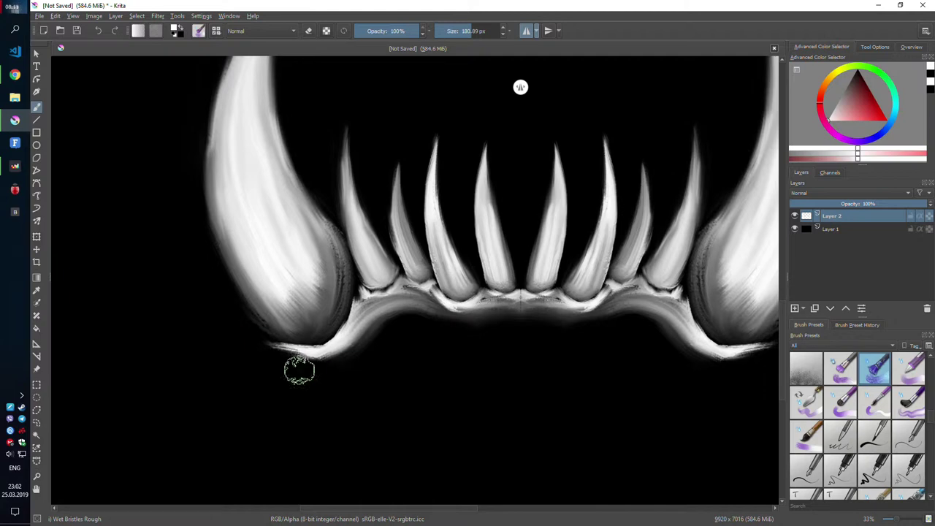
- Zoom out and paint two mirrored upper fang strokes above the mouth
{"action": "scroll", "coordinate": [281, 362], "scroll_direction": "down", "scroll_amount": 3}
{"action": "scroll", "coordinate": [358, 438], "scroll_direction": "down", "scroll_amount": 2}
{"action": "scroll", "coordinate": [415, 411], "scroll_direction": "down", "scroll_amount": 3}
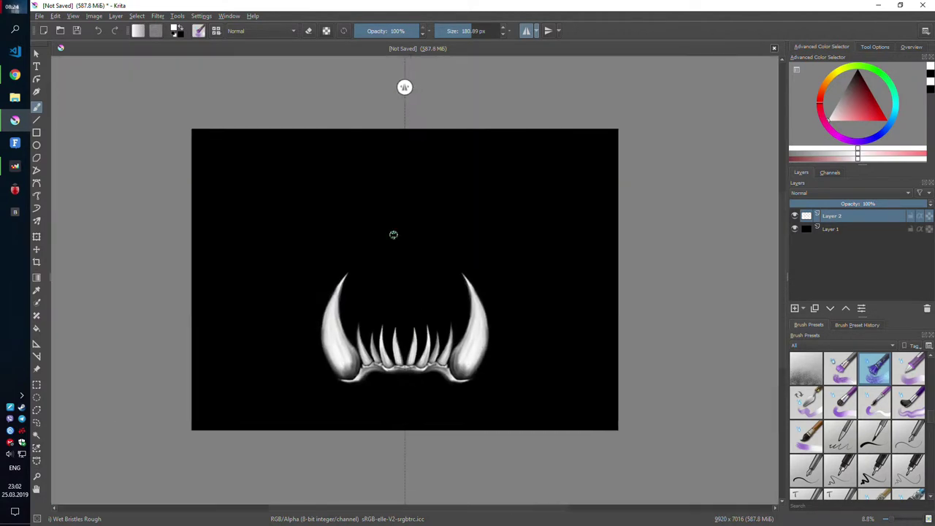
{"action": "scroll", "coordinate": [393, 234], "scroll_direction": "up", "scroll_amount": 2}
{"action": "mouse_move", "coordinate": [315, 219]}
{"action": "left_mouse_down"}
{"action": "mouse_move", "coordinate": [304, 273]}
{"action": "mouse_move", "coordinate": [299, 207]}
{"action": "mouse_move", "coordinate": [313, 230]}
{"action": "left_mouse_up"}
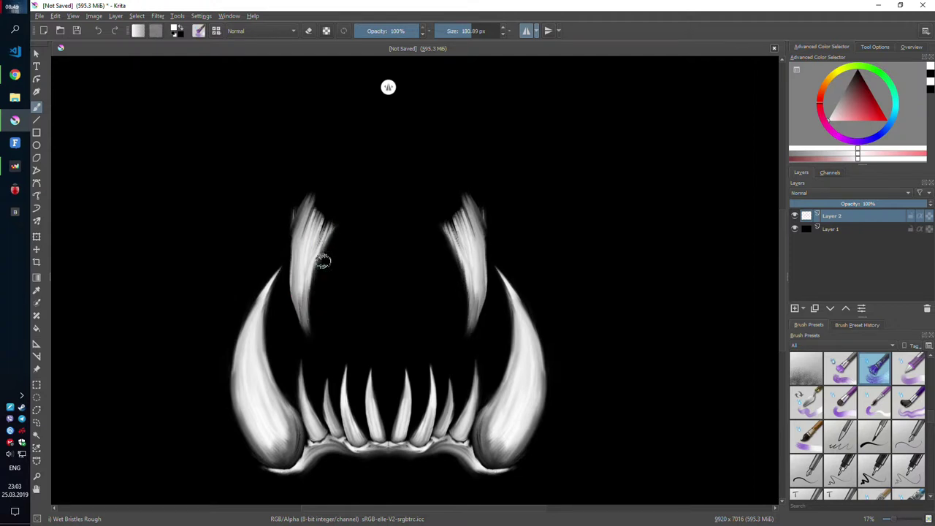
- Extend and fill out the upper fangs, redoing their tops after an undo
{"action": "scroll", "coordinate": [323, 262], "scroll_direction": "up", "scroll_amount": 2}
{"action": "mouse_move", "coordinate": [265, 329]}
{"action": "left_mouse_down"}
{"action": "mouse_move", "coordinate": [311, 130]}
{"action": "mouse_move", "coordinate": [244, 202]}
{"action": "left_mouse_up"}
{"action": "key", "text": "bracketleft"}
{"action": "key", "text": "bracketleft"}
{"action": "key", "text": "bracketleft"}
{"action": "mouse_move", "coordinate": [302, 359]}
{"action": "left_mouse_down"}
{"action": "mouse_move", "coordinate": [284, 318]}
{"action": "mouse_move", "coordinate": [275, 341]}
{"action": "mouse_move", "coordinate": [284, 269]}
{"action": "mouse_move", "coordinate": [300, 332]}
{"action": "mouse_move", "coordinate": [315, 251]}
{"action": "mouse_move", "coordinate": [273, 337]}
{"action": "mouse_move", "coordinate": [246, 348]}
{"action": "mouse_move", "coordinate": [299, 415]}
{"action": "left_mouse_up"}
{"action": "key", "text": "bracketright"}
{"action": "key", "text": "bracketright"}
{"action": "key", "text": "bracketright"}
{"action": "key", "text": "ctrl+z"}
{"action": "key", "text": "ctrl+z"}
{"action": "key", "text": "ctrl+z"}
{"action": "mouse_move", "coordinate": [334, 255]}
{"action": "left_mouse_down"}
{"action": "mouse_move", "coordinate": [309, 217]}
{"action": "mouse_move", "coordinate": [351, 228]}
{"action": "left_mouse_up"}
{"action": "key", "text": "minus"}
{"action": "key", "text": "plus"}
- Add a pair of inner upper fangs and two small teeth beside the symmetry line
{"action": "mouse_move", "coordinate": [342, 193]}
{"action": "left_mouse_down"}
{"action": "mouse_move", "coordinate": [329, 301]}
{"action": "mouse_move", "coordinate": [343, 198]}
{"action": "mouse_move", "coordinate": [377, 242]}
{"action": "mouse_move", "coordinate": [386, 211]}
{"action": "mouse_move", "coordinate": [390, 255]}
{"action": "left_mouse_up"}
{"action": "key", "text": "plus"}
{"action": "key", "text": "plus"}
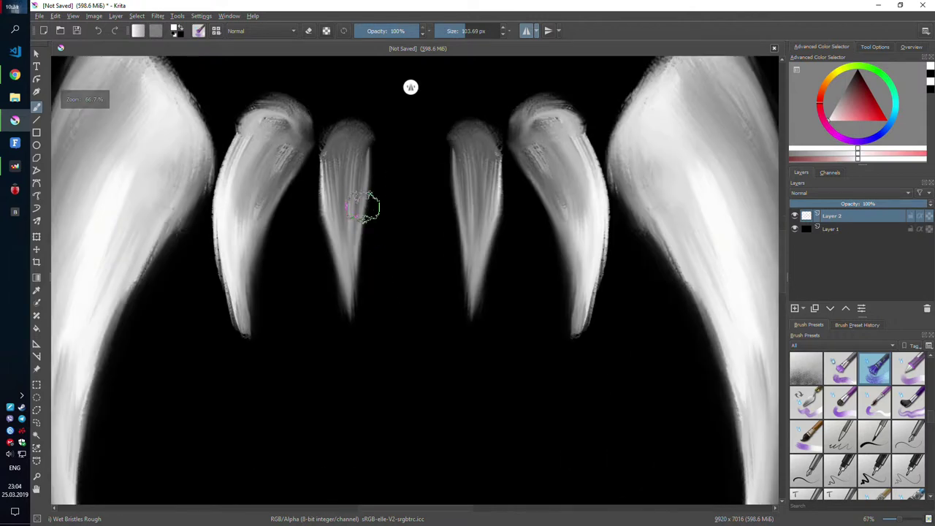
{"action": "mouse_move", "coordinate": [378, 338]}
{"action": "left_mouse_down"}
{"action": "mouse_move", "coordinate": [347, 353]}
{"action": "mouse_move", "coordinate": [361, 233]}
{"action": "mouse_move", "coordinate": [356, 285]}
{"action": "left_mouse_up"}
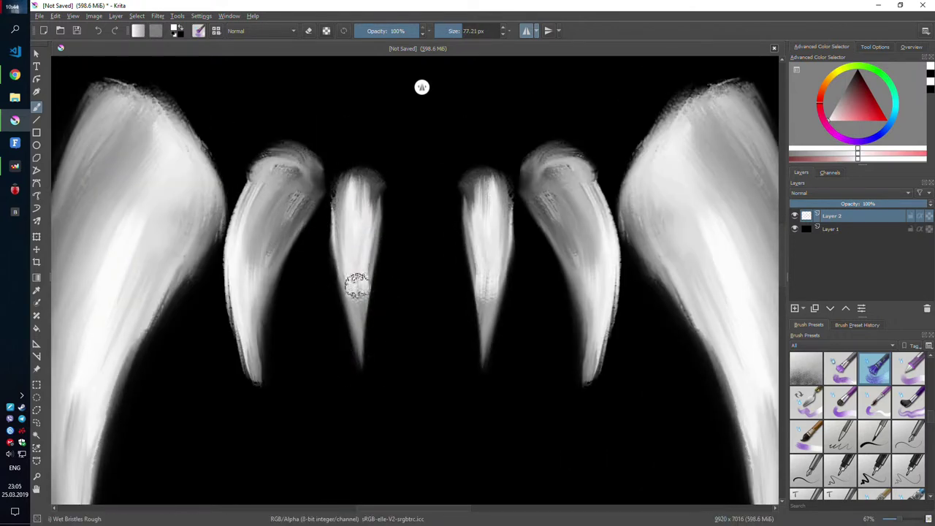
{"action": "mouse_move", "coordinate": [240, 308]}
{"action": "left_mouse_down"}
{"action": "mouse_move", "coordinate": [253, 350]}
{"action": "mouse_move", "coordinate": [244, 309]}
{"action": "mouse_move", "coordinate": [263, 296]}
{"action": "left_mouse_up"}
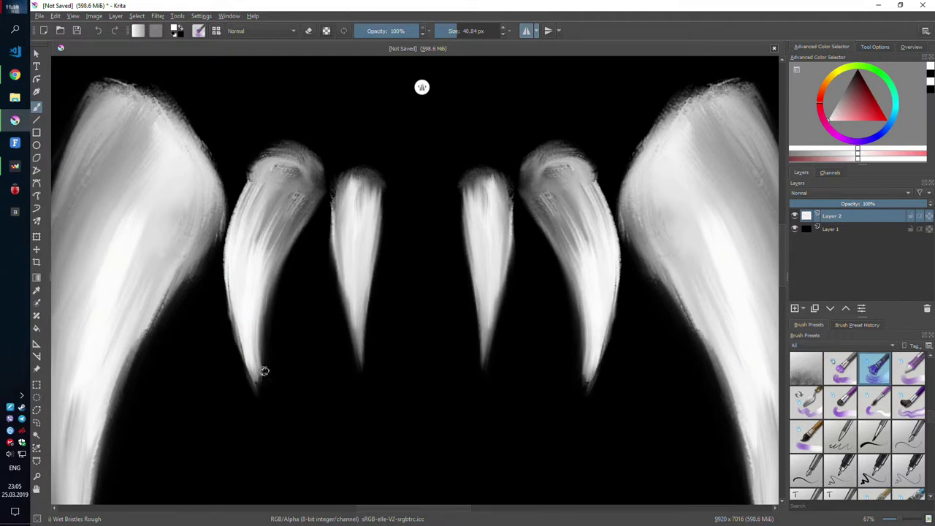
{"action": "mouse_move", "coordinate": [274, 258]}
{"action": "left_mouse_down"}
{"action": "mouse_move", "coordinate": [256, 202]}
{"action": "mouse_move", "coordinate": [301, 169]}
{"action": "left_mouse_up"}
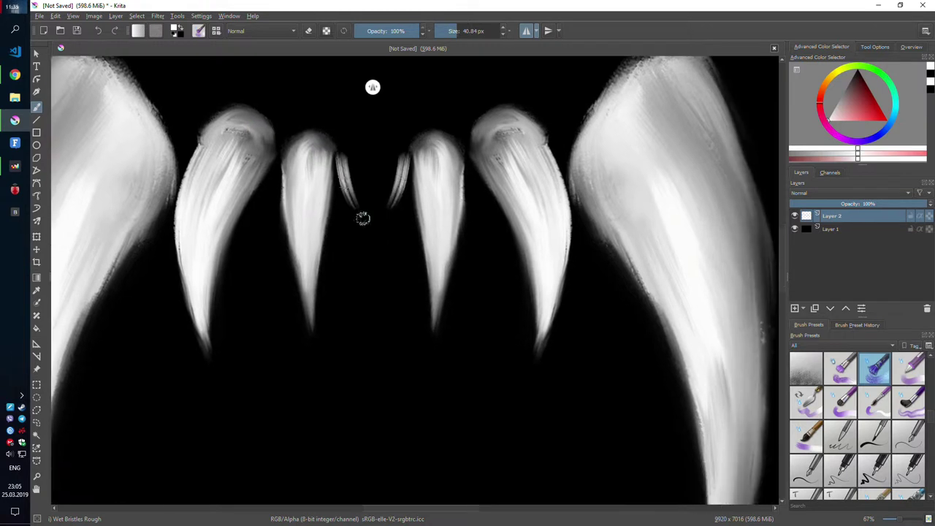
{"action": "mouse_move", "coordinate": [359, 215]}
{"action": "left_mouse_down"}
{"action": "mouse_move", "coordinate": [368, 156]}
{"action": "mouse_move", "coordinate": [357, 277]}
{"action": "left_mouse_up"}
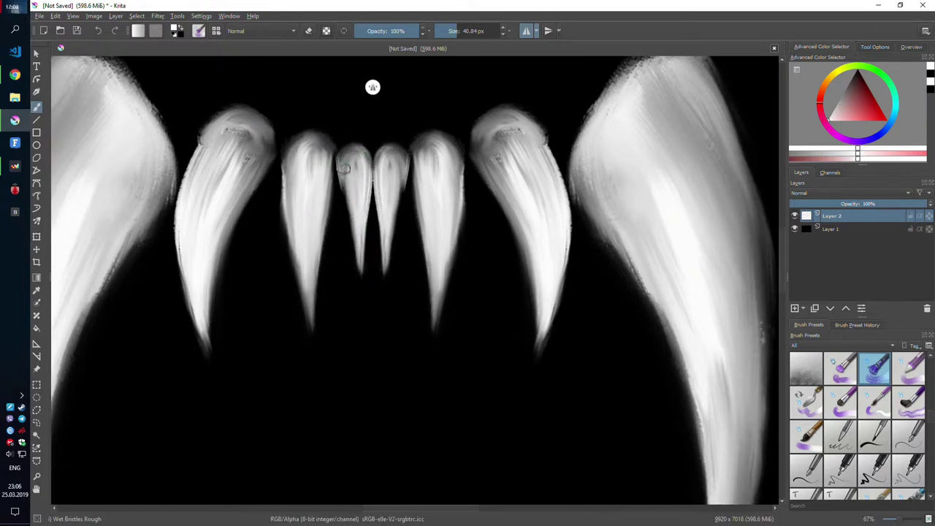
{"action": "scroll", "coordinate": [397, 359], "scroll_direction": "down", "scroll_amount": 2}
- Paint an arched gum ridge over the upper fangs
{"action": "scroll", "coordinate": [388, 341], "scroll_direction": "down", "scroll_amount": 2}
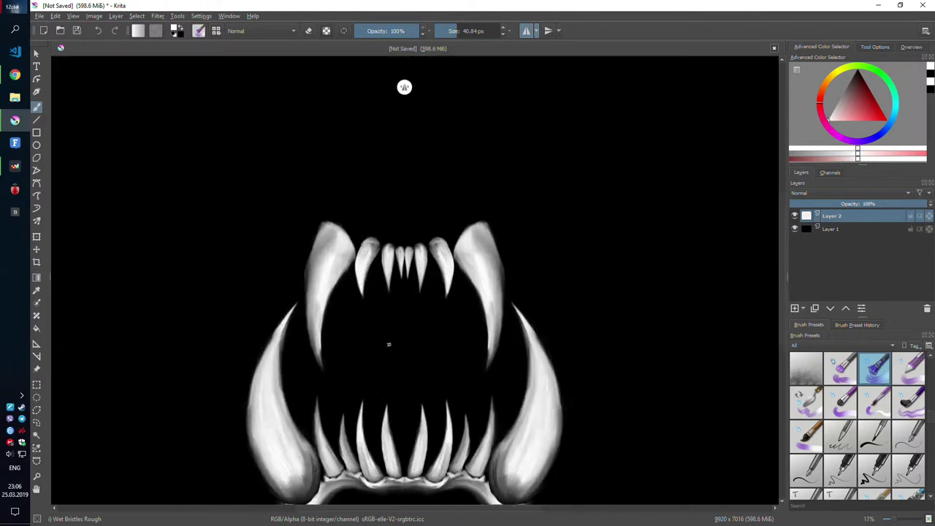
{"action": "scroll", "coordinate": [252, 239], "scroll_direction": "up", "scroll_amount": 3}
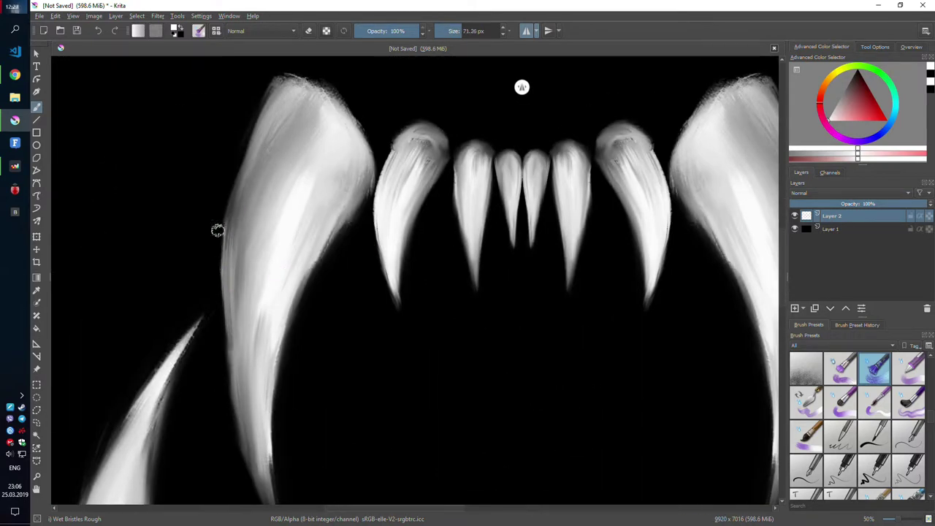
{"action": "scroll", "coordinate": [241, 229], "scroll_direction": "down", "scroll_amount": 2}
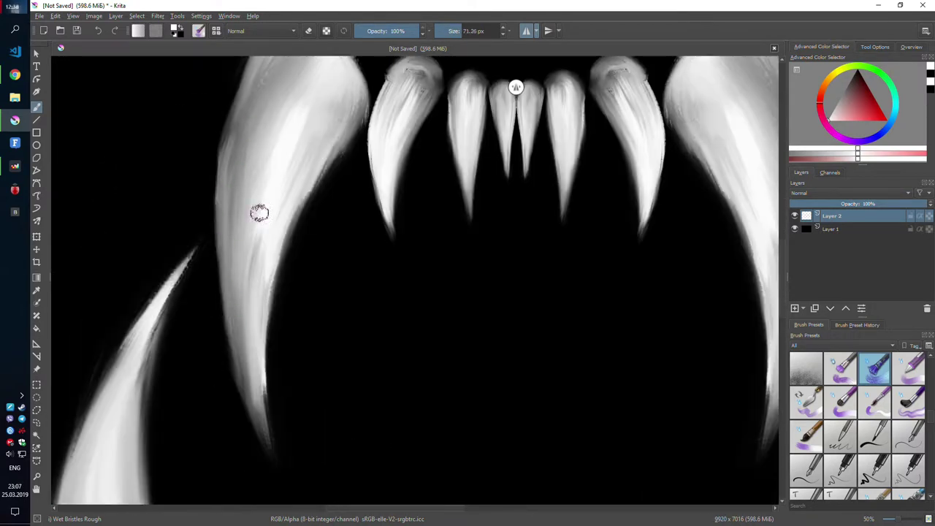
{"action": "scroll", "coordinate": [260, 212], "scroll_direction": "down", "scroll_amount": 2}
{"action": "scroll", "coordinate": [263, 324], "scroll_direction": "up", "scroll_amount": 4}
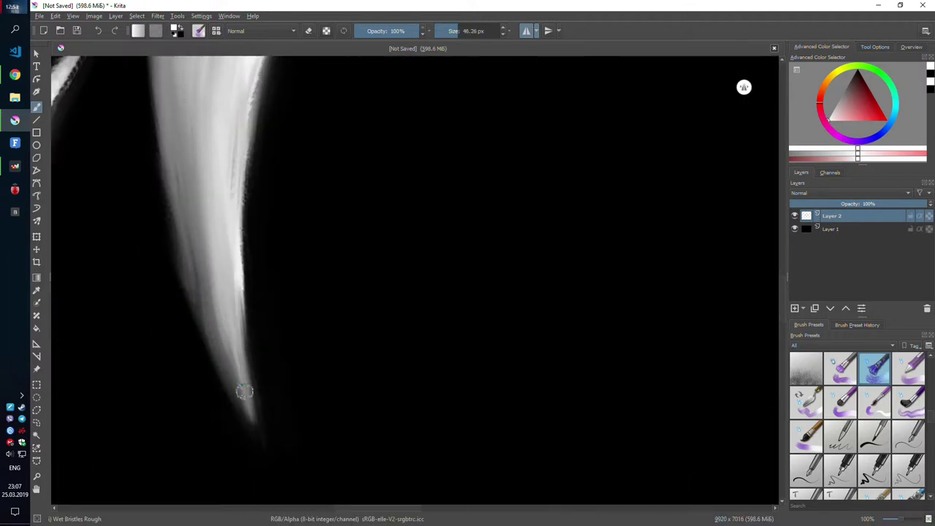
{"action": "scroll", "coordinate": [199, 310], "scroll_direction": "down", "scroll_amount": 3}
{"action": "scroll", "coordinate": [299, 351], "scroll_direction": "down", "scroll_amount": 1}
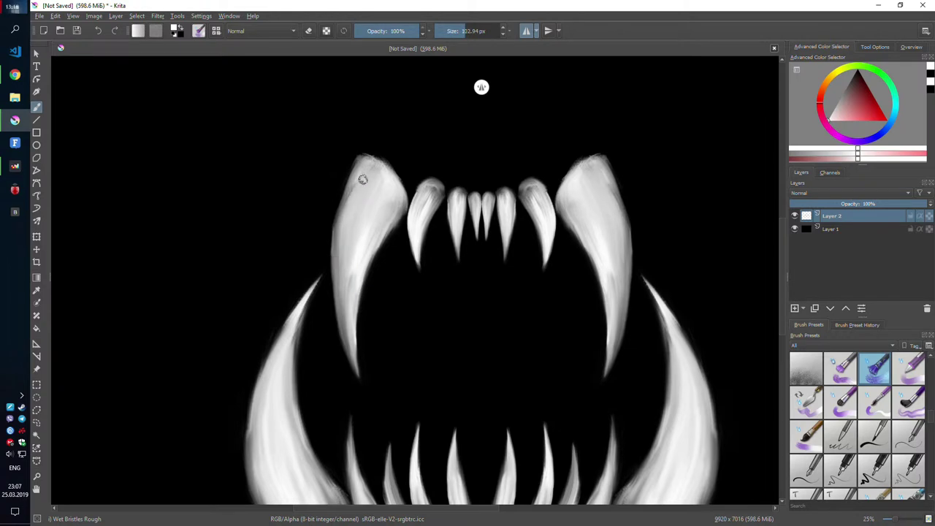
{"action": "scroll", "coordinate": [385, 213], "scroll_direction": "down", "scroll_amount": 1}
{"action": "scroll", "coordinate": [363, 290], "scroll_direction": "up", "scroll_amount": 1}
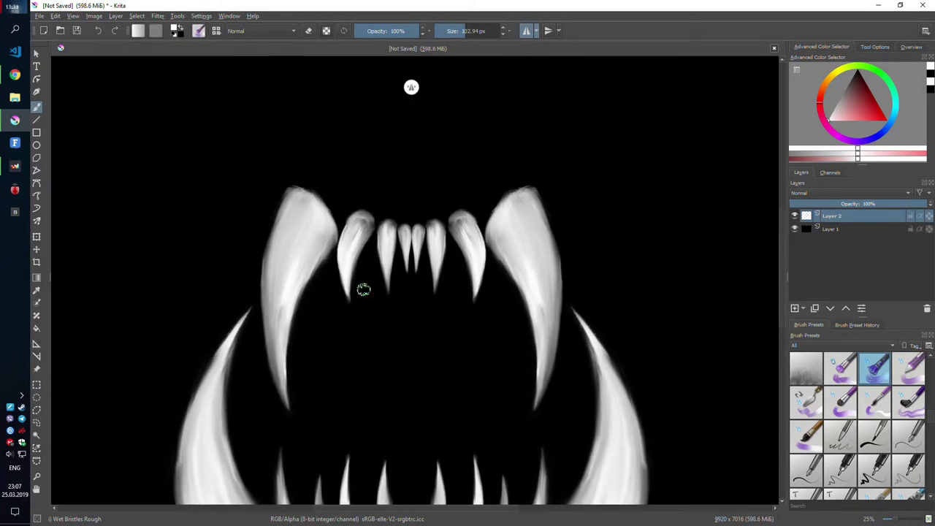
{"action": "scroll", "coordinate": [334, 243], "scroll_direction": "up", "scroll_amount": 1}
{"action": "left_click_drag", "start_coordinate": [334, 243], "coordinate": [366, 275]}
{"action": "mouse_move", "coordinate": [263, 175]}
{"action": "left_mouse_down"}
{"action": "mouse_move", "coordinate": [387, 219]}
{"action": "mouse_move", "coordinate": [369, 218]}
{"action": "left_mouse_up"}
- Bridge the central fangs, reinforce the arch edge, and zoom out to 17% to view the mouth
{"action": "scroll", "coordinate": [386, 218], "scroll_direction": "up", "scroll_amount": 2}
{"action": "left_click_drag", "start_coordinate": [369, 219], "coordinate": [439, 233]}
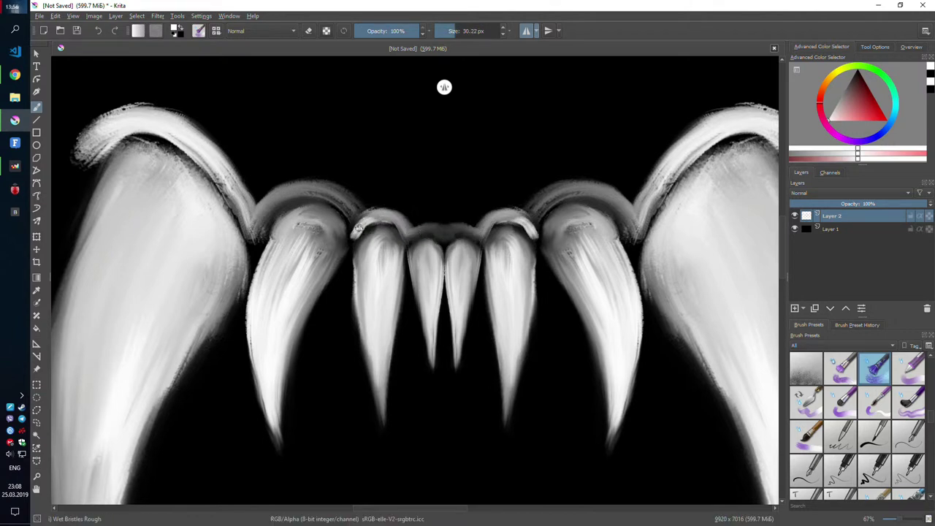
{"action": "mouse_move", "coordinate": [254, 230]}
{"action": "left_mouse_down"}
{"action": "mouse_move", "coordinate": [344, 203]}
{"action": "mouse_move", "coordinate": [417, 222]}
{"action": "left_mouse_up"}
{"action": "left_click_drag", "start_coordinate": [313, 188], "coordinate": [365, 201]}
{"action": "mouse_move", "coordinate": [241, 146]}
{"action": "left_mouse_down"}
{"action": "mouse_move", "coordinate": [359, 213]}
{"action": "mouse_move", "coordinate": [388, 263]}
{"action": "mouse_move", "coordinate": [299, 167]}
{"action": "mouse_move", "coordinate": [553, 167]}
{"action": "mouse_move", "coordinate": [578, 208]}
{"action": "mouse_move", "coordinate": [403, 194]}
{"action": "mouse_move", "coordinate": [577, 217]}
{"action": "mouse_move", "coordinate": [500, 198]}
{"action": "left_mouse_up"}
{"action": "scroll", "coordinate": [342, 233], "scroll_direction": "up", "scroll_amount": 3}
{"action": "scroll", "coordinate": [499, 199], "scroll_direction": "down", "scroll_amount": 4}
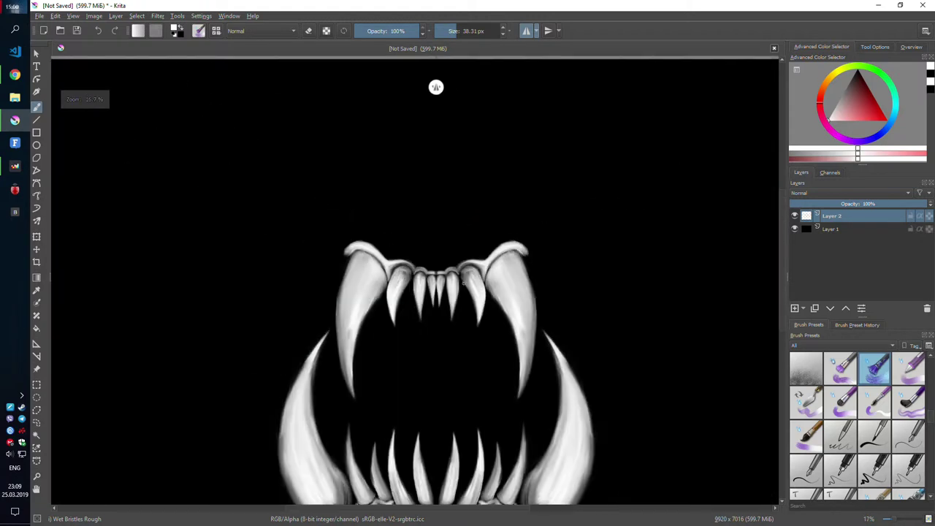
{"action": "scroll", "coordinate": [438, 329], "scroll_direction": "up", "scroll_amount": 4}
{"action": "scroll", "coordinate": [408, 371], "scroll_direction": "down", "scroll_amount": 1}
{"action": "scroll", "coordinate": [407, 370], "scroll_direction": "down", "scroll_amount": 2}
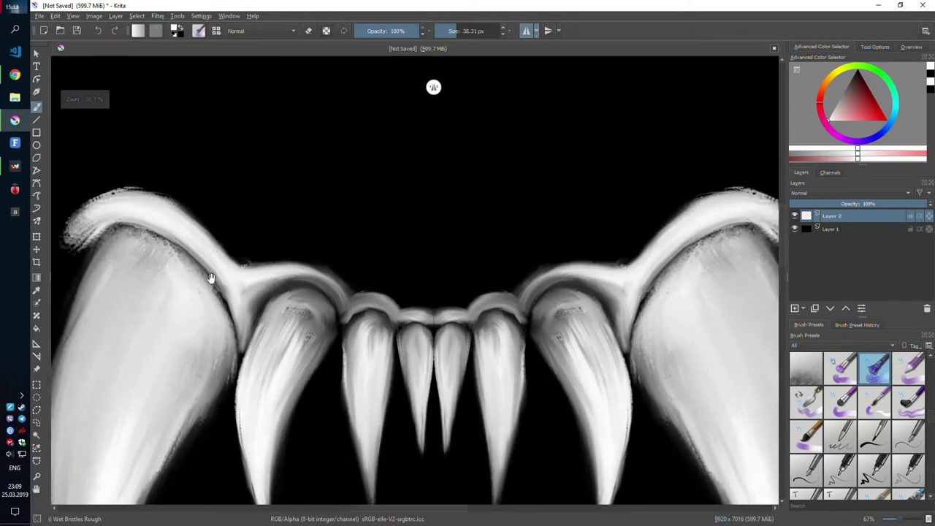
{"action": "scroll", "coordinate": [234, 252], "scroll_direction": "up", "scroll_amount": 1}
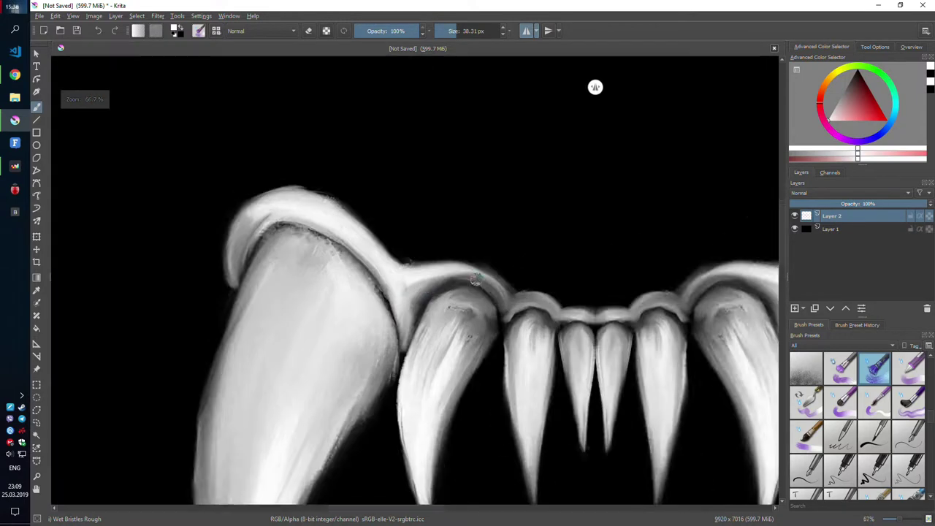
{"action": "scroll", "coordinate": [398, 278], "scroll_direction": "down", "scroll_amount": 4}
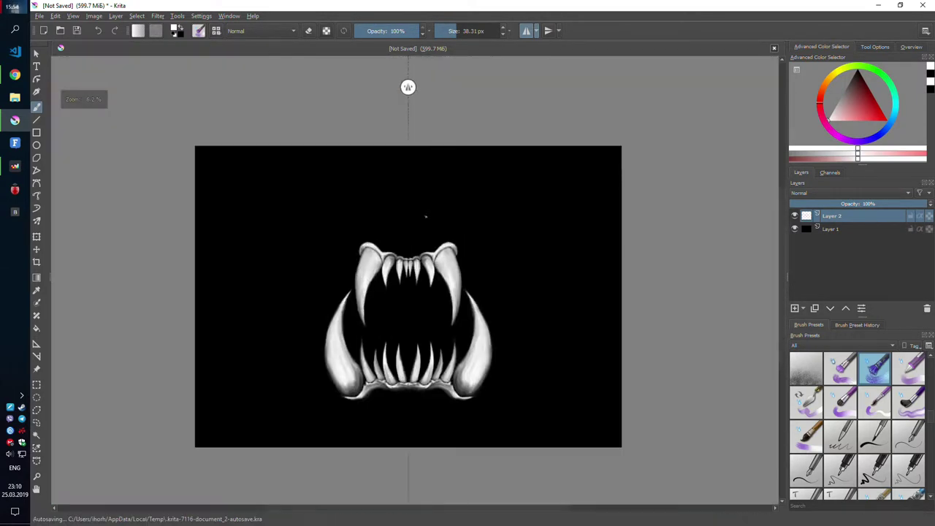
- Paint mirrored brow curves, bright upper eyelids and an inner iris arc
{"action": "left_click_drag", "start_coordinate": [249, 177], "coordinate": [335, 177]}
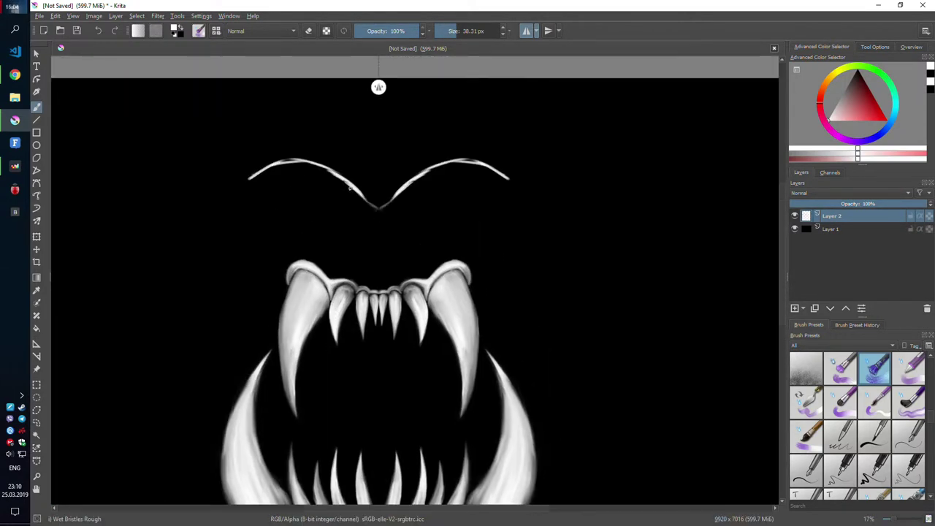
{"action": "mouse_move", "coordinate": [234, 178]}
{"action": "left_mouse_down"}
{"action": "mouse_move", "coordinate": [272, 176]}
{"action": "mouse_move", "coordinate": [380, 215]}
{"action": "left_mouse_up"}
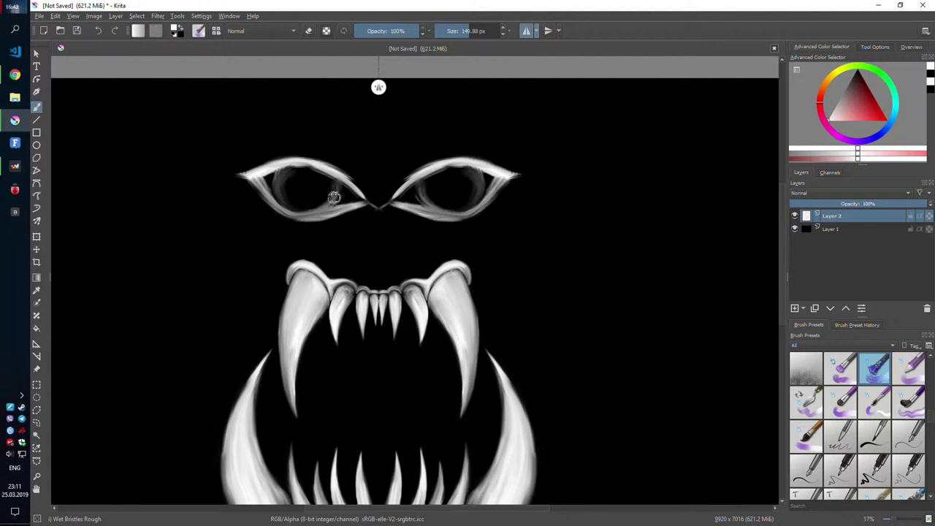
{"action": "scroll", "coordinate": [313, 241], "scroll_direction": "up", "scroll_amount": 4}
{"action": "left_click_drag", "start_coordinate": [214, 222], "coordinate": [211, 271]}
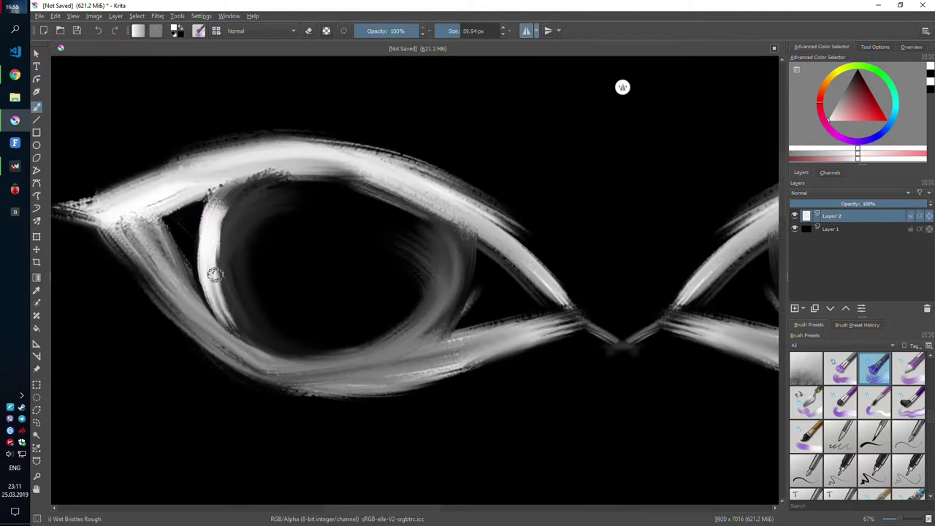
{"action": "mouse_move", "coordinate": [212, 322]}
{"action": "left_mouse_down"}
{"action": "mouse_move", "coordinate": [252, 183]}
{"action": "mouse_move", "coordinate": [270, 187]}
{"action": "left_mouse_up"}
{"action": "mouse_move", "coordinate": [95, 212]}
{"action": "left_mouse_down"}
{"action": "mouse_move", "coordinate": [241, 161]}
{"action": "mouse_move", "coordinate": [365, 147]}
{"action": "mouse_move", "coordinate": [511, 209]}
{"action": "mouse_move", "coordinate": [615, 314]}
{"action": "mouse_move", "coordinate": [661, 344]}
{"action": "mouse_move", "coordinate": [561, 330]}
{"action": "mouse_move", "coordinate": [377, 372]}
{"action": "mouse_move", "coordinate": [488, 369]}
{"action": "left_mouse_up"}
{"action": "left_click_drag", "start_coordinate": [241, 358], "coordinate": [112, 241]}
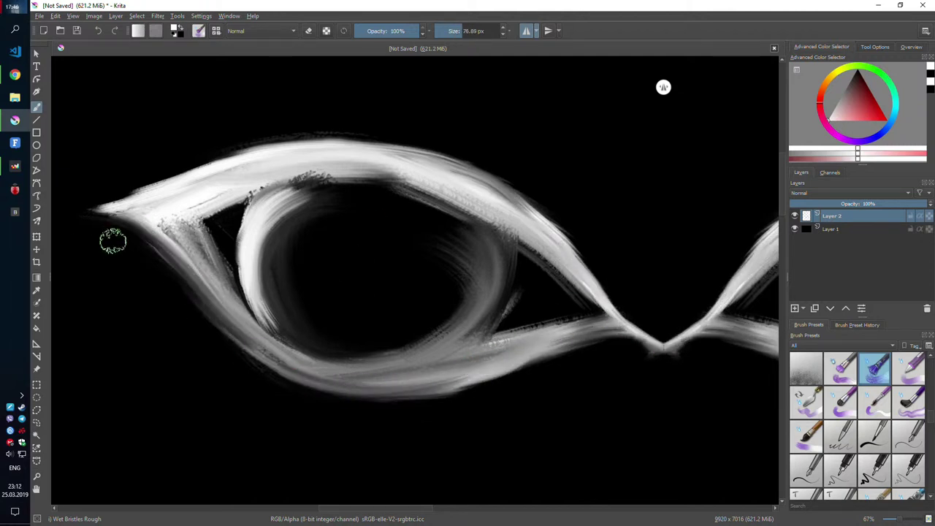
{"action": "left_click_drag", "start_coordinate": [179, 242], "coordinate": [127, 212]}
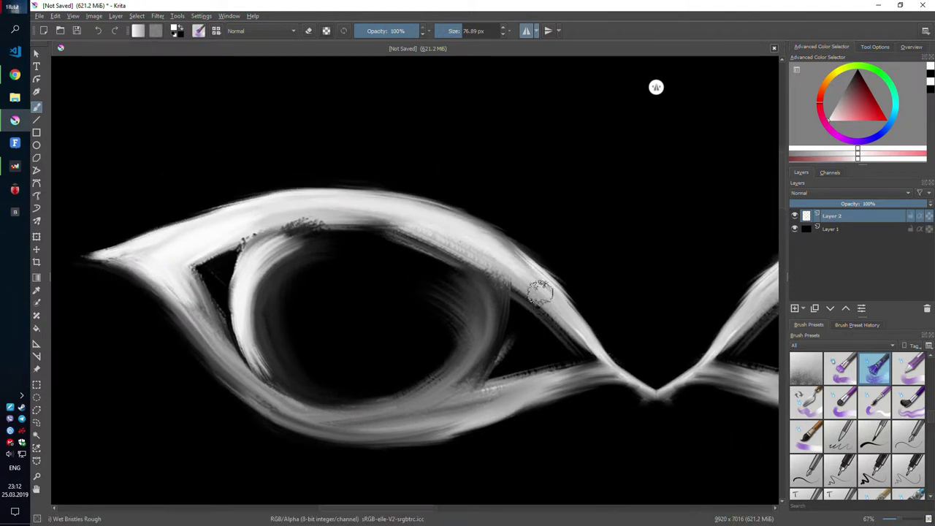
- Paint the lower eyelids and iris rims, and darken the iris centres to black
{"action": "mouse_move", "coordinate": [468, 272]}
{"action": "left_mouse_down"}
{"action": "mouse_move", "coordinate": [489, 301]}
{"action": "mouse_move", "coordinate": [513, 255]}
{"action": "left_mouse_up"}
{"action": "mouse_move", "coordinate": [202, 240]}
{"action": "left_mouse_down"}
{"action": "mouse_move", "coordinate": [271, 328]}
{"action": "mouse_move", "coordinate": [366, 369]}
{"action": "mouse_move", "coordinate": [467, 365]}
{"action": "mouse_move", "coordinate": [638, 325]}
{"action": "left_mouse_up"}
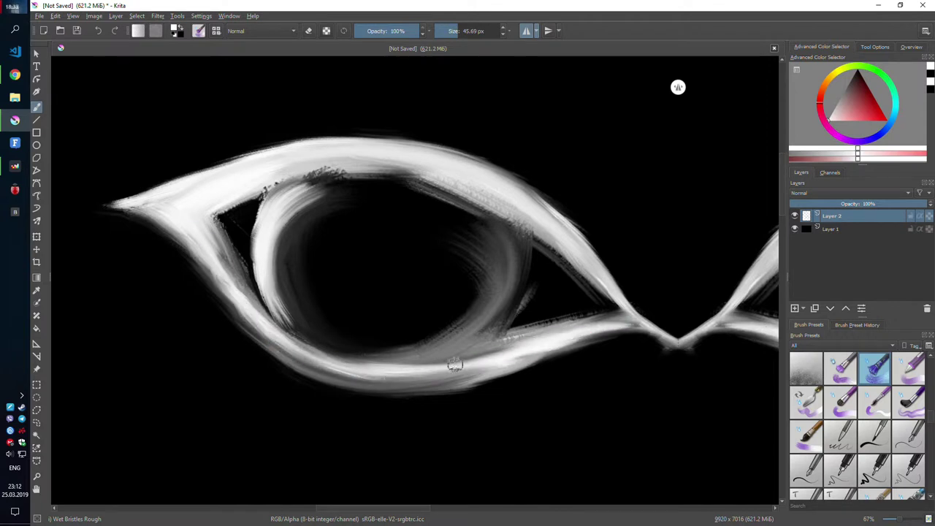
{"action": "mouse_move", "coordinate": [454, 365]}
{"action": "left_mouse_down"}
{"action": "mouse_move", "coordinate": [606, 324]}
{"action": "mouse_move", "coordinate": [560, 321]}
{"action": "left_mouse_up"}
{"action": "left_click_drag", "start_coordinate": [449, 314], "coordinate": [471, 245]}
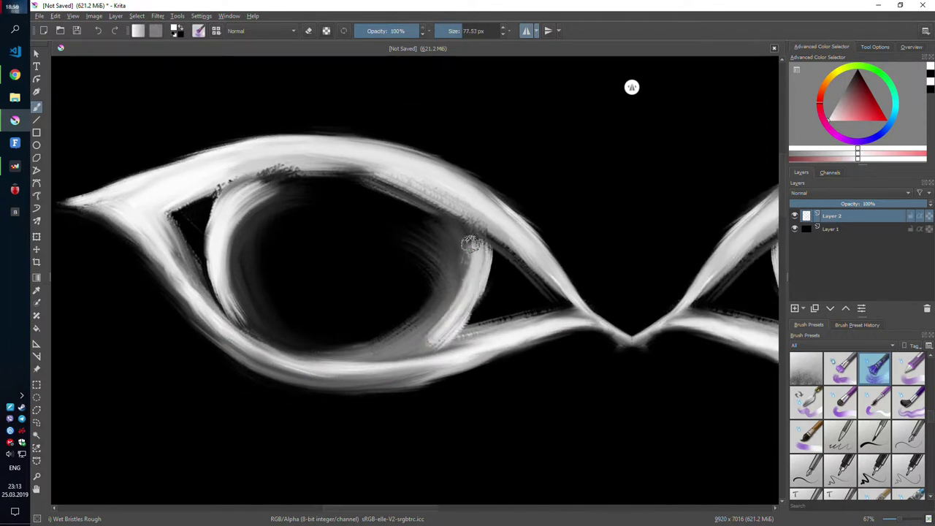
{"action": "mouse_move", "coordinate": [283, 268]}
{"action": "left_mouse_down"}
{"action": "mouse_move", "coordinate": [259, 250]}
{"action": "mouse_move", "coordinate": [419, 230]}
{"action": "mouse_move", "coordinate": [365, 340]}
{"action": "mouse_move", "coordinate": [319, 335]}
{"action": "left_mouse_up"}
{"action": "left_click_drag", "start_coordinate": [313, 192], "coordinate": [419, 174]}
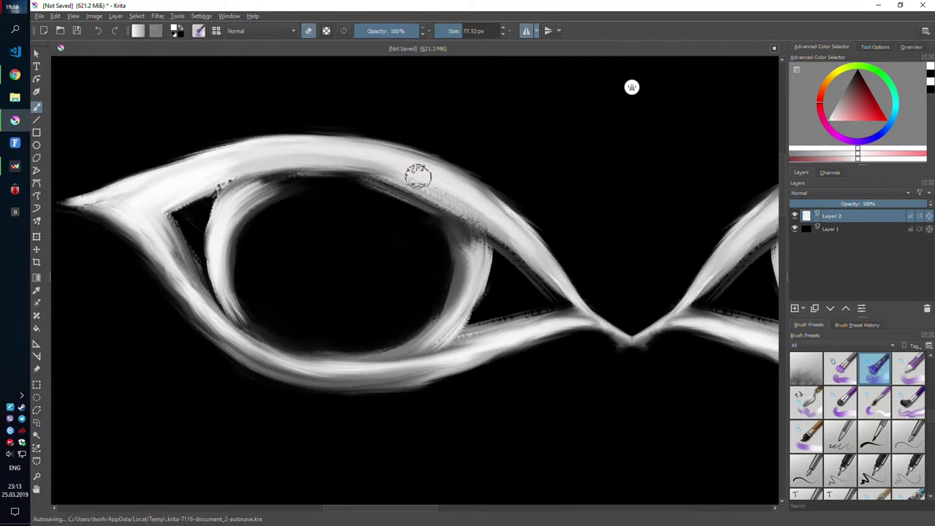
{"action": "scroll", "coordinate": [286, 255], "scroll_direction": "down", "scroll_amount": 5}
- Paint a grey ring inside the irises, then erase it back to black
{"action": "scroll", "coordinate": [376, 328], "scroll_direction": "up", "scroll_amount": 2}
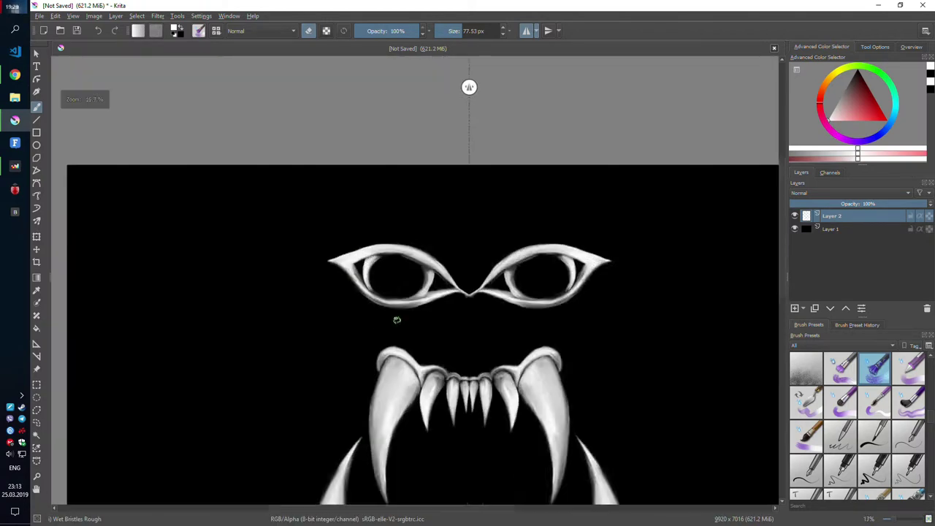
{"action": "scroll", "coordinate": [397, 317], "scroll_direction": "up", "scroll_amount": 3}
{"action": "mouse_move", "coordinate": [377, 280]}
{"action": "left_mouse_down"}
{"action": "mouse_move", "coordinate": [316, 322]}
{"action": "mouse_move", "coordinate": [382, 255]}
{"action": "mouse_move", "coordinate": [334, 244]}
{"action": "mouse_move", "coordinate": [344, 323]}
{"action": "mouse_move", "coordinate": [369, 275]}
{"action": "mouse_move", "coordinate": [314, 241]}
{"action": "mouse_move", "coordinate": [349, 299]}
{"action": "left_mouse_up"}
{"action": "scroll", "coordinate": [369, 275], "scroll_direction": "down", "scroll_amount": 5}
{"action": "scroll", "coordinate": [369, 276], "scroll_direction": "up", "scroll_amount": 5}
{"action": "key", "text": "e"}
{"action": "mouse_move", "coordinate": [302, 221]}
{"action": "left_mouse_down"}
{"action": "mouse_move", "coordinate": [285, 309]}
{"action": "mouse_move", "coordinate": [392, 292]}
{"action": "mouse_move", "coordinate": [343, 219]}
{"action": "mouse_move", "coordinate": [388, 233]}
{"action": "mouse_move", "coordinate": [355, 319]}
{"action": "mouse_move", "coordinate": [341, 275]}
{"action": "left_mouse_up"}
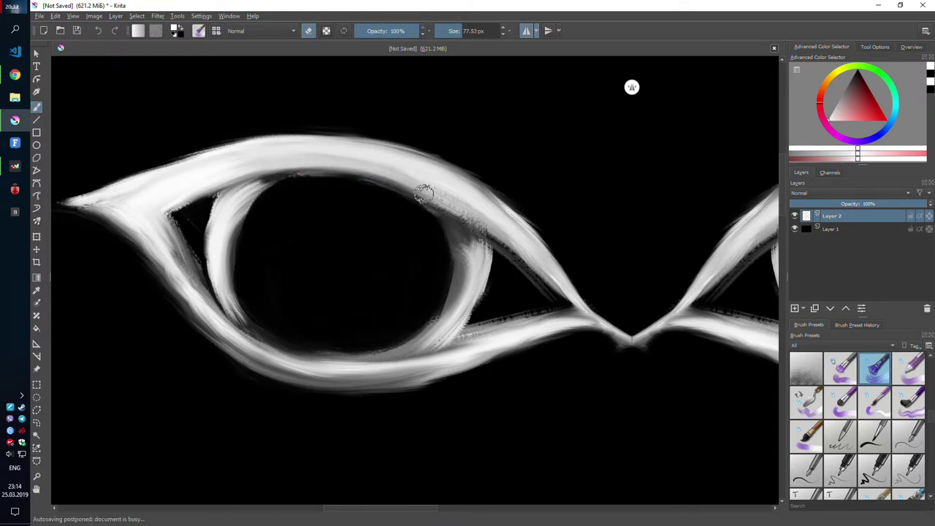
{"action": "scroll", "coordinate": [409, 267], "scroll_direction": "down", "scroll_amount": 1}
{"action": "scroll", "coordinate": [351, 395], "scroll_direction": "down", "scroll_amount": 2}
{"action": "scroll", "coordinate": [348, 257], "scroll_direction": "up", "scroll_amount": 1}
{"action": "key", "text": "e"}
- Paint and brighten a small mirrored nose curve above the mouth
{"action": "left_click_drag", "start_coordinate": [320, 268], "coordinate": [357, 280]}
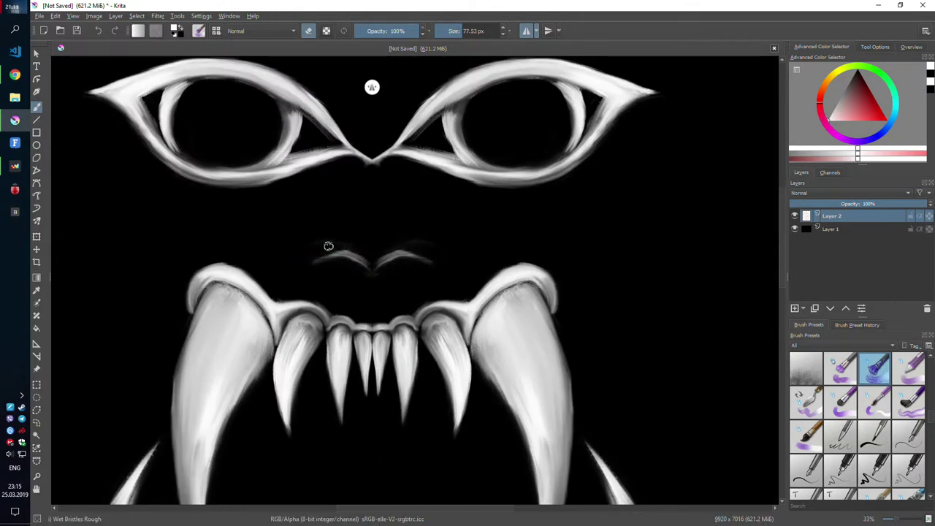
{"action": "scroll", "coordinate": [404, 345], "scroll_direction": "down", "scroll_amount": 3}
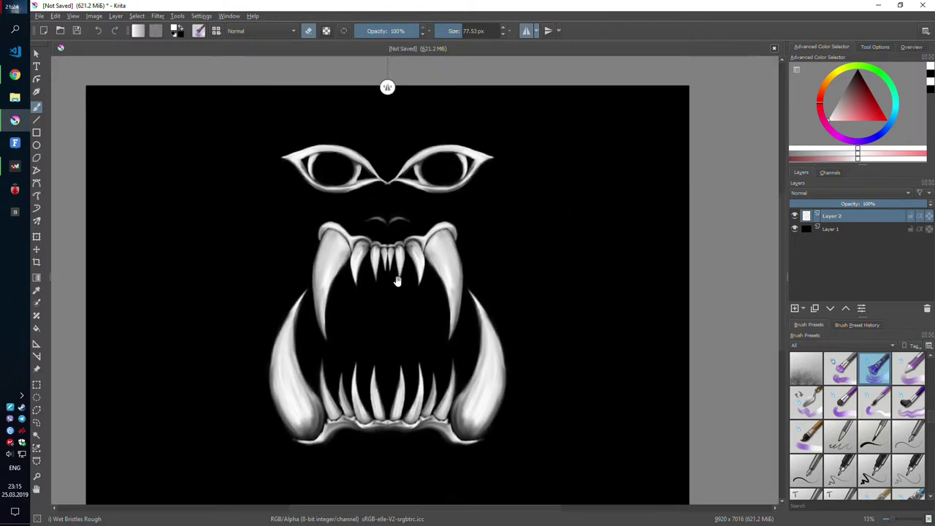
{"action": "scroll", "coordinate": [315, 188], "scroll_direction": "up", "scroll_amount": 3}
{"action": "scroll", "coordinate": [315, 188], "scroll_direction": "up", "scroll_amount": 4}
{"action": "scroll", "coordinate": [338, 263], "scroll_direction": "down", "scroll_amount": 2}
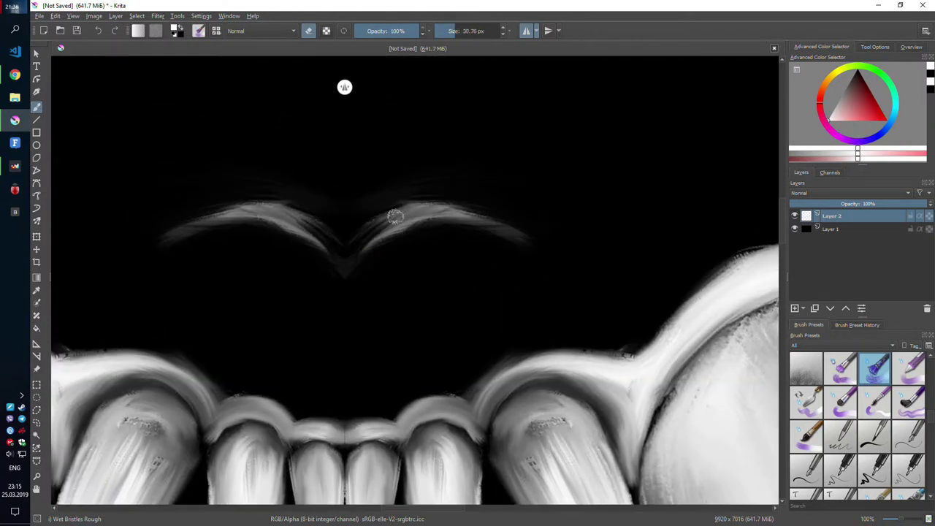
{"action": "mouse_move", "coordinate": [393, 213]}
{"action": "left_mouse_down"}
{"action": "mouse_move", "coordinate": [366, 236]}
{"action": "mouse_move", "coordinate": [374, 247]}
{"action": "mouse_move", "coordinate": [382, 209]}
{"action": "mouse_move", "coordinate": [471, 202]}
{"action": "left_mouse_up"}
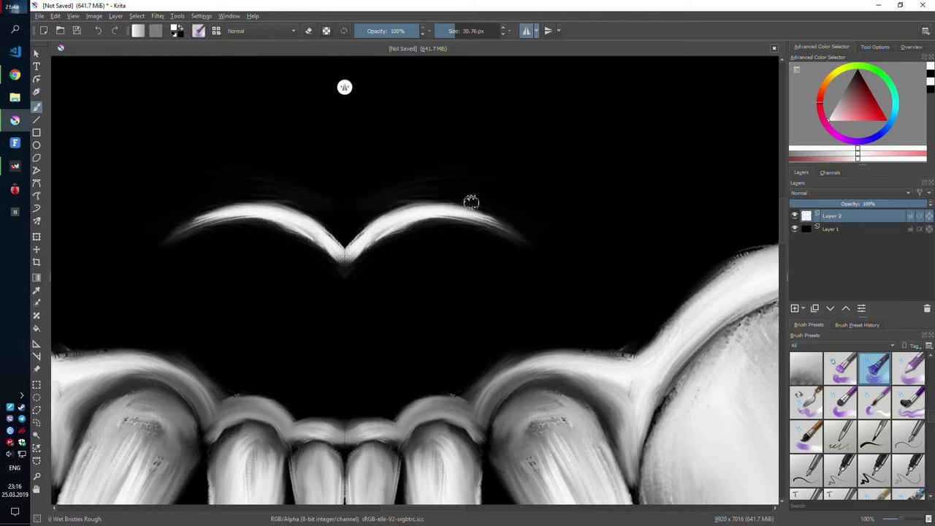
{"action": "left_click_drag", "start_coordinate": [208, 238], "coordinate": [293, 260]}
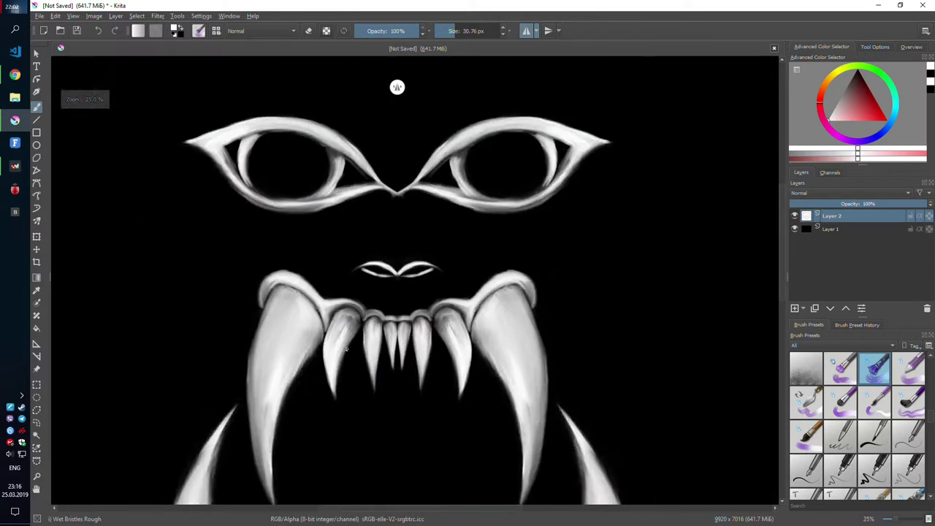
{"action": "scroll", "coordinate": [373, 323], "scroll_direction": "down", "scroll_amount": 5}
{"action": "scroll", "coordinate": [373, 323], "scroll_direction": "down", "scroll_amount": 1}
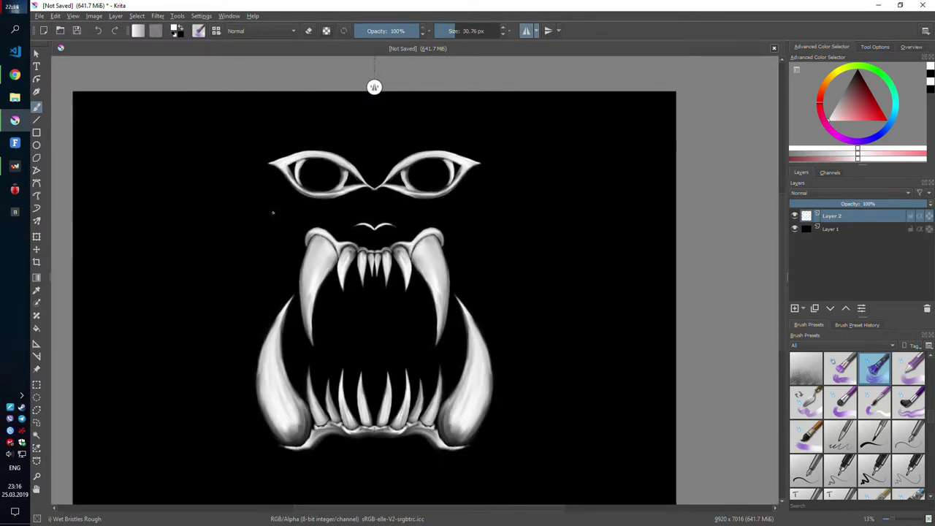
- Try light strokes beside the fangs and above the eyes, undoing the stray ones
{"action": "left_click_drag", "start_coordinate": [279, 174], "coordinate": [265, 298]}
{"action": "key", "text": "ctrl+z"}
{"action": "mouse_move", "coordinate": [291, 193]}
{"action": "left_mouse_down"}
{"action": "mouse_move", "coordinate": [284, 271]}
{"action": "mouse_move", "coordinate": [263, 320]}
{"action": "left_mouse_up"}
{"action": "key", "text": "ctrl+z"}
{"action": "key", "text": "ctrl+z"}
{"action": "left_click_drag", "start_coordinate": [276, 134], "coordinate": [344, 136]}
{"action": "key", "text": "ctrl+z"}
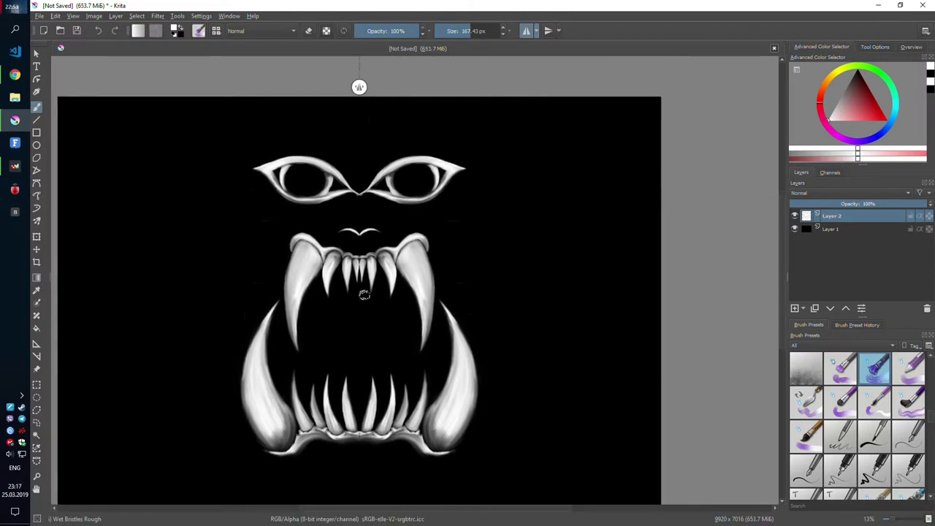
{"action": "scroll", "coordinate": [364, 294], "scroll_direction": "up", "scroll_amount": 2}
- Try a curved head outline and white cheek bands, then undo the cheek strokes
{"action": "left_click_drag", "start_coordinate": [362, 107], "coordinate": [184, 333]}
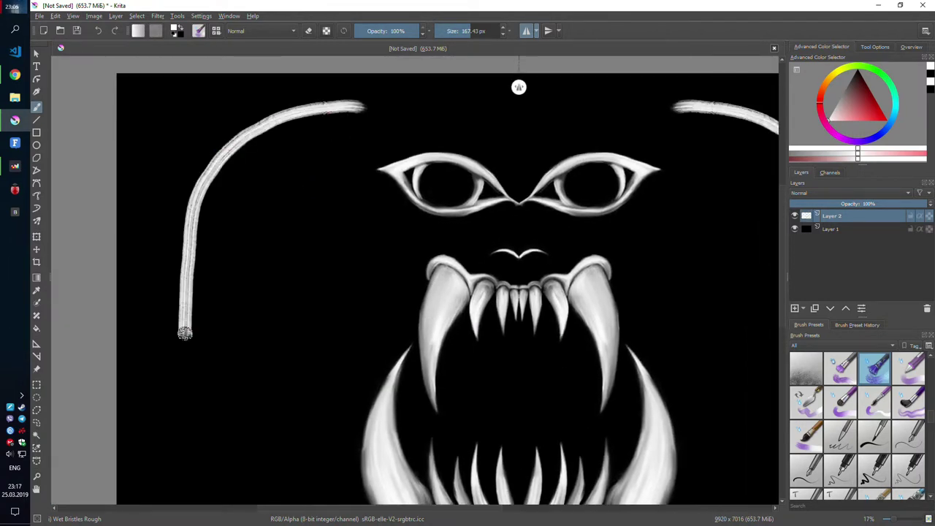
{"action": "scroll", "coordinate": [312, 292], "scroll_direction": "down", "scroll_amount": 5}
{"action": "scroll", "coordinate": [319, 312], "scroll_direction": "up", "scroll_amount": 4}
{"action": "mouse_move", "coordinate": [307, 219]}
{"action": "left_mouse_down"}
{"action": "mouse_move", "coordinate": [288, 358]}
{"action": "mouse_move", "coordinate": [292, 273]}
{"action": "mouse_move", "coordinate": [368, 188]}
{"action": "left_mouse_up"}
{"action": "mouse_move", "coordinate": [292, 270]}
{"action": "left_mouse_down"}
{"action": "mouse_move", "coordinate": [351, 190]}
{"action": "mouse_move", "coordinate": [318, 294]}
{"action": "mouse_move", "coordinate": [334, 271]}
{"action": "mouse_move", "coordinate": [314, 177]}
{"action": "mouse_move", "coordinate": [228, 156]}
{"action": "left_mouse_up"}
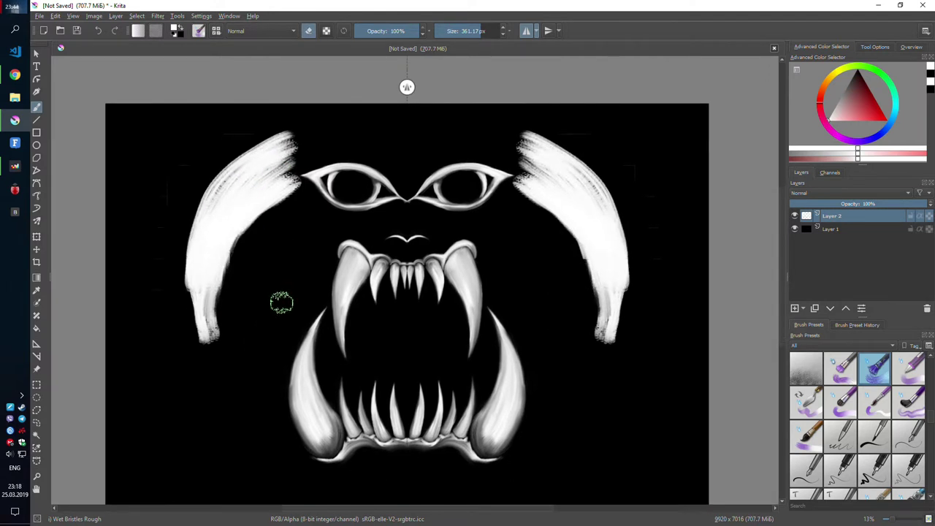
{"action": "key", "text": "ctrl+z"}
{"action": "key", "text": "ctrl+z"}
{"action": "key", "text": "ctrl+z"}
{"action": "key", "text": "ctrl+z"}
{"action": "key", "text": "ctrl+z"}
{"action": "key", "text": "ctrl+z"}
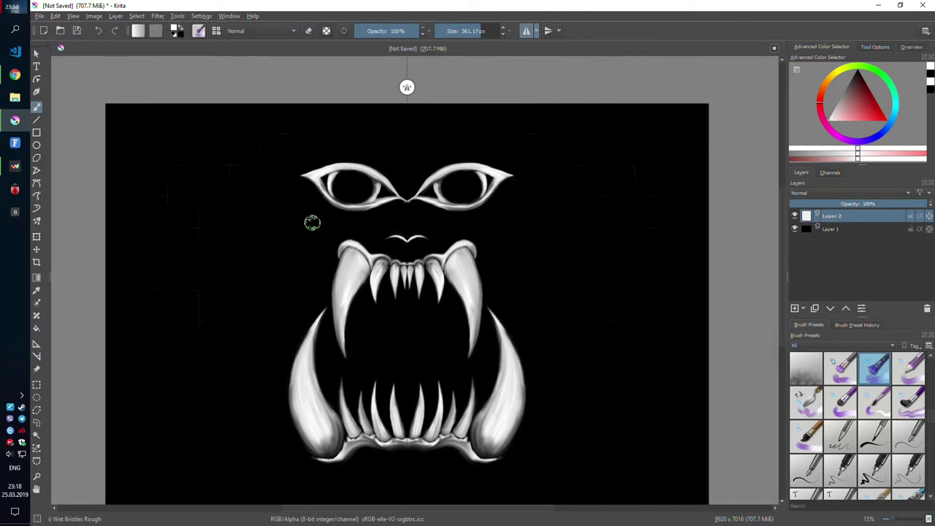
- Undo trial grey fur, add Layer 3, and paint mirrored white bristle fur on both cheeks
{"action": "mouse_move", "coordinate": [312, 222]}
{"action": "left_mouse_down"}
{"action": "mouse_move", "coordinate": [309, 211]}
{"action": "mouse_move", "coordinate": [395, 219]}
{"action": "mouse_move", "coordinate": [314, 267]}
{"action": "left_mouse_up"}
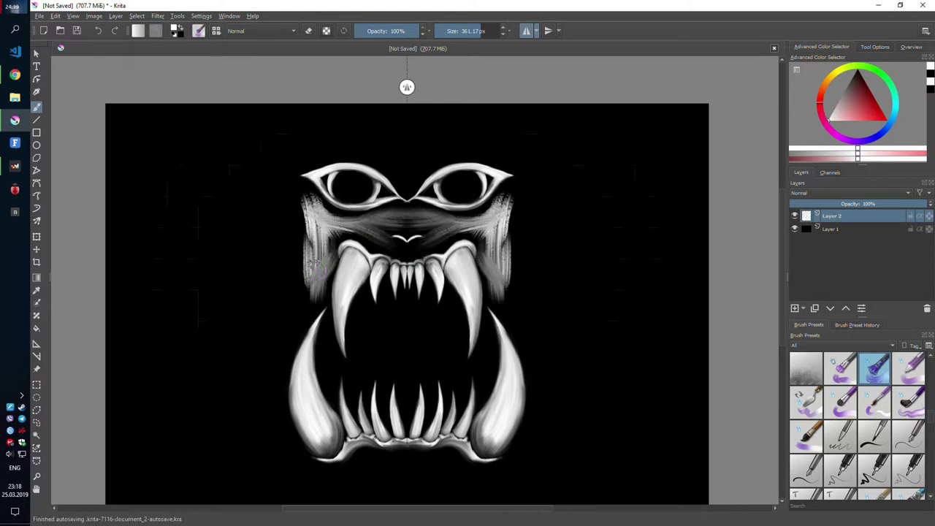
{"action": "key", "text": "ctrl+z"}
{"action": "key", "text": "ctrl+z"}
{"action": "key", "text": "ctrl+z"}
{"action": "key", "text": "Insert"}
{"action": "key", "text": "plus"}
{"action": "mouse_move", "coordinate": [309, 209]}
{"action": "left_mouse_down"}
{"action": "mouse_move", "coordinate": [286, 211]}
{"action": "mouse_move", "coordinate": [380, 234]}
{"action": "mouse_move", "coordinate": [261, 271]}
{"action": "mouse_move", "coordinate": [241, 323]}
{"action": "left_mouse_up"}
- Spread bristle fur up the face sides, over the forehead and around the brow and eyes
{"action": "scroll", "coordinate": [259, 259], "scroll_direction": "up", "scroll_amount": 2}
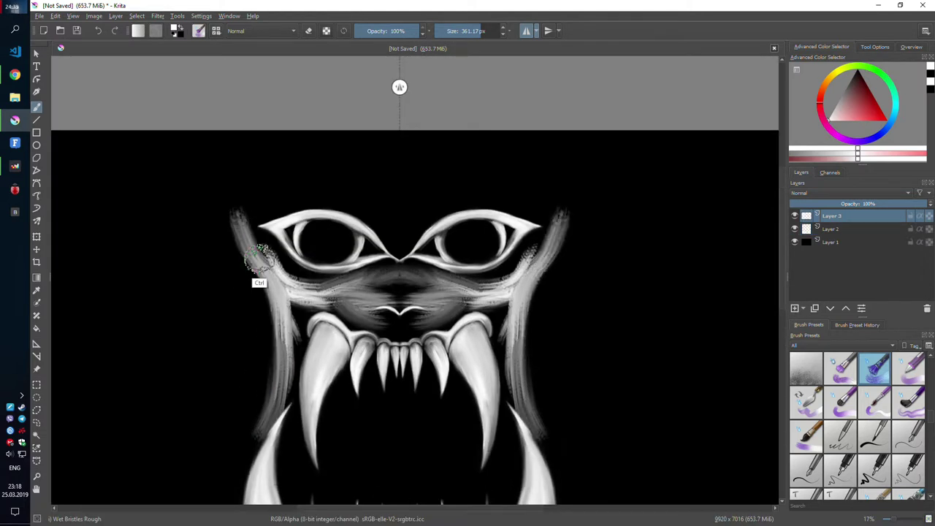
{"action": "left_click_drag", "start_coordinate": [260, 260], "coordinate": [285, 182]}
{"action": "mouse_move", "coordinate": [248, 233]}
{"action": "left_mouse_down"}
{"action": "mouse_move", "coordinate": [401, 198]}
{"action": "mouse_move", "coordinate": [340, 249]}
{"action": "left_mouse_up"}
{"action": "scroll", "coordinate": [366, 176], "scroll_direction": "down", "scroll_amount": 2}
{"action": "left_click_drag", "start_coordinate": [300, 187], "coordinate": [241, 300]}
{"action": "left_click_drag", "start_coordinate": [248, 219], "coordinate": [343, 204]}
{"action": "left_click_drag", "start_coordinate": [285, 212], "coordinate": [351, 248]}
{"action": "left_click_drag", "start_coordinate": [263, 241], "coordinate": [364, 238]}
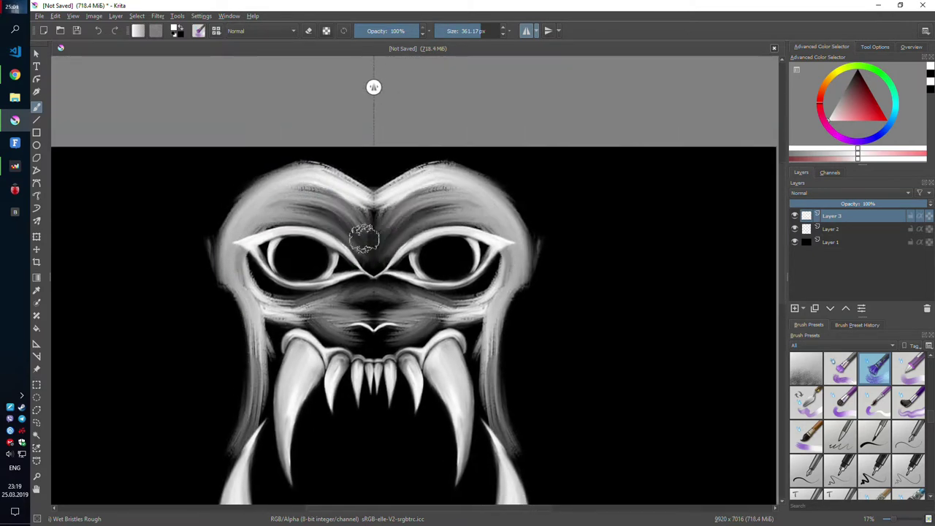
- Brighten the fur across the mid-face, cheeks, snout, upper lip and face edges
{"action": "scroll", "coordinate": [364, 238], "scroll_direction": "down", "scroll_amount": 2}
{"action": "mouse_move", "coordinate": [223, 197]}
{"action": "left_mouse_down"}
{"action": "mouse_move", "coordinate": [307, 256]}
{"action": "mouse_move", "coordinate": [277, 237]}
{"action": "left_mouse_up"}
{"action": "mouse_move", "coordinate": [322, 201]}
{"action": "left_mouse_down"}
{"action": "mouse_move", "coordinate": [307, 252]}
{"action": "mouse_move", "coordinate": [358, 249]}
{"action": "left_mouse_up"}
{"action": "mouse_move", "coordinate": [300, 234]}
{"action": "left_mouse_down"}
{"action": "mouse_move", "coordinate": [249, 292]}
{"action": "mouse_move", "coordinate": [241, 336]}
{"action": "left_mouse_up"}
{"action": "left_click_drag", "start_coordinate": [277, 281], "coordinate": [333, 278]}
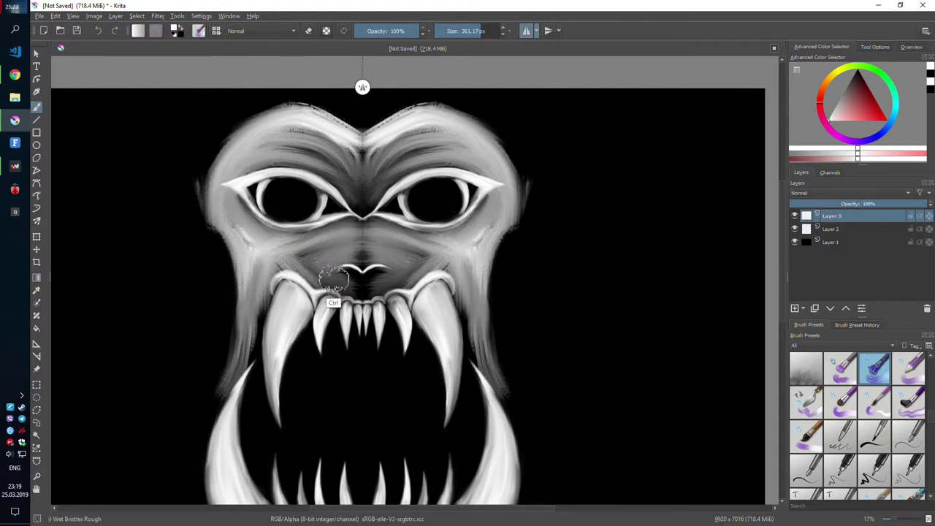
{"action": "scroll", "coordinate": [333, 278], "scroll_direction": "down", "scroll_amount": 1}
{"action": "mouse_move", "coordinate": [213, 131]}
{"action": "left_mouse_down"}
{"action": "mouse_move", "coordinate": [219, 234]}
{"action": "mouse_move", "coordinate": [223, 95]}
{"action": "left_mouse_up"}
- Move Layer 3 below Layer 2 and paint a pale pointed chin under the jaw
{"action": "scroll", "coordinate": [218, 218], "scroll_direction": "down", "scroll_amount": 2}
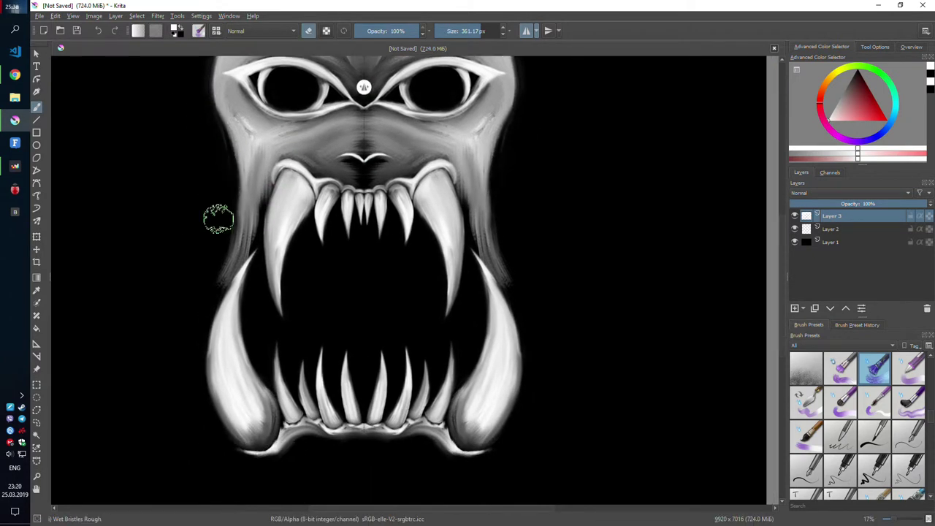
{"action": "key", "text": "ctrl+Page_Down"}
{"action": "scroll", "coordinate": [334, 449], "scroll_direction": "down", "scroll_amount": 2}
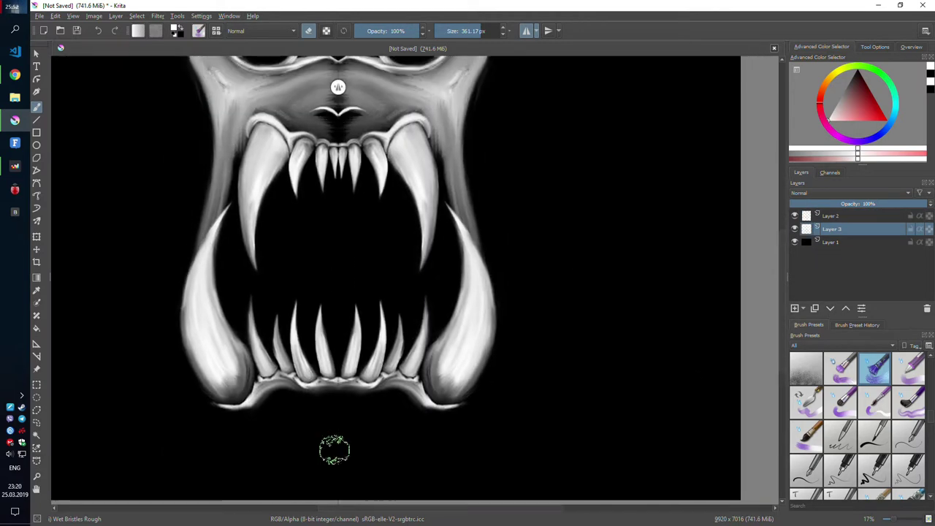
{"action": "mouse_move", "coordinate": [300, 424]}
{"action": "left_mouse_down"}
{"action": "mouse_move", "coordinate": [355, 409]}
{"action": "mouse_move", "coordinate": [343, 427]}
{"action": "mouse_move", "coordinate": [314, 391]}
{"action": "mouse_move", "coordinate": [253, 382]}
{"action": "mouse_move", "coordinate": [259, 365]}
{"action": "mouse_move", "coordinate": [212, 382]}
{"action": "left_mouse_up"}
{"action": "scroll", "coordinate": [344, 427], "scroll_direction": "down", "scroll_amount": 1}
{"action": "scroll", "coordinate": [253, 405], "scroll_direction": "down", "scroll_amount": 1}
{"action": "scroll", "coordinate": [357, 422], "scroll_direction": "up", "scroll_amount": 2}
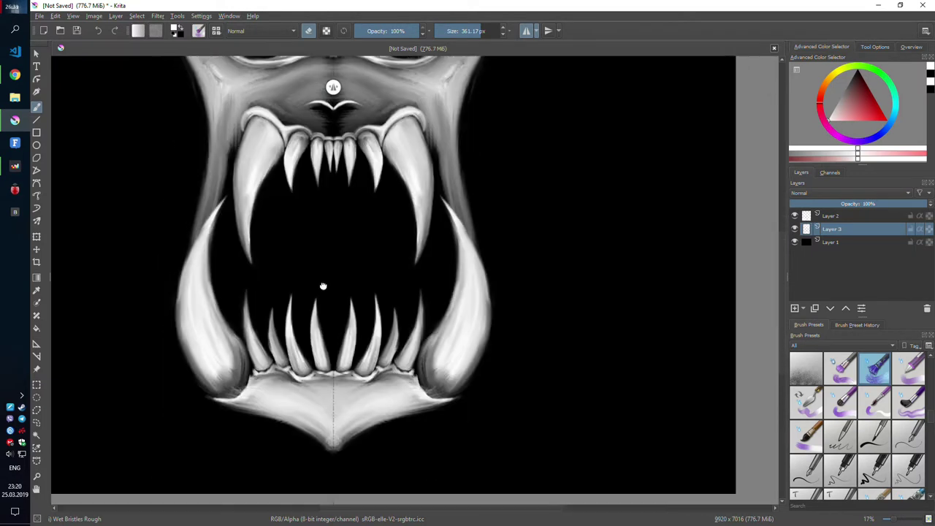
- Paint jaw fur beneath the right lower teeth, undoing one misplaced stroke
{"action": "scroll", "coordinate": [323, 286], "scroll_direction": "up", "scroll_amount": 5}
{"action": "mouse_move", "coordinate": [396, 271]}
{"action": "left_mouse_down"}
{"action": "mouse_move", "coordinate": [392, 250]}
{"action": "mouse_move", "coordinate": [409, 211]}
{"action": "mouse_move", "coordinate": [409, 275]}
{"action": "mouse_move", "coordinate": [432, 271]}
{"action": "mouse_move", "coordinate": [471, 234]}
{"action": "left_mouse_up"}
{"action": "key", "text": "ctrl+z"}
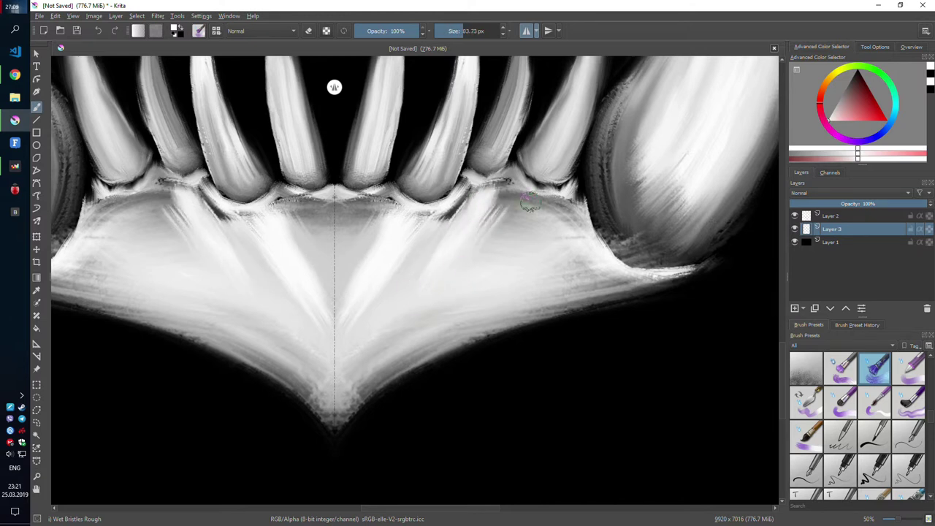
{"action": "left_click_drag", "start_coordinate": [530, 203], "coordinate": [459, 281]}
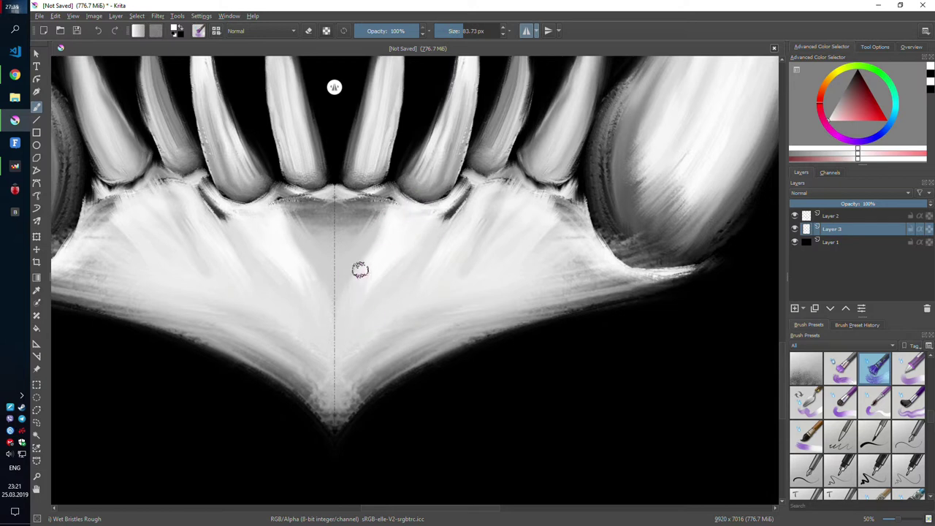
- Paint mirrored white bristle strokes below the centre teeth to build the chin plate
{"action": "left_click_drag", "start_coordinate": [409, 257], "coordinate": [514, 340]}
{"action": "left_click_drag", "start_coordinate": [380, 274], "coordinate": [368, 243]}
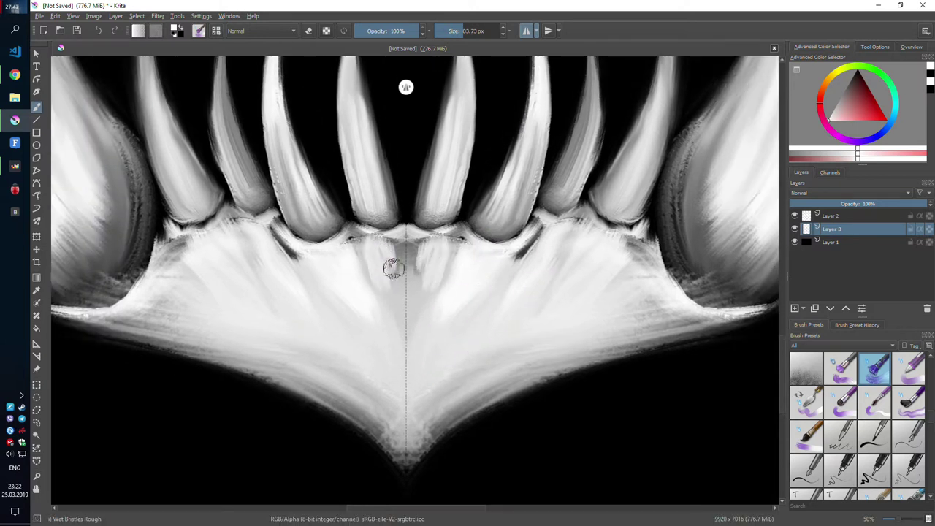
{"action": "left_click_drag", "start_coordinate": [401, 273], "coordinate": [376, 245]}
{"action": "left_click_drag", "start_coordinate": [394, 299], "coordinate": [394, 318]}
{"action": "mouse_move", "coordinate": [301, 272]}
{"action": "left_mouse_down"}
{"action": "mouse_move", "coordinate": [326, 252]}
{"action": "mouse_move", "coordinate": [381, 306]}
{"action": "mouse_move", "coordinate": [348, 282]}
{"action": "left_mouse_up"}
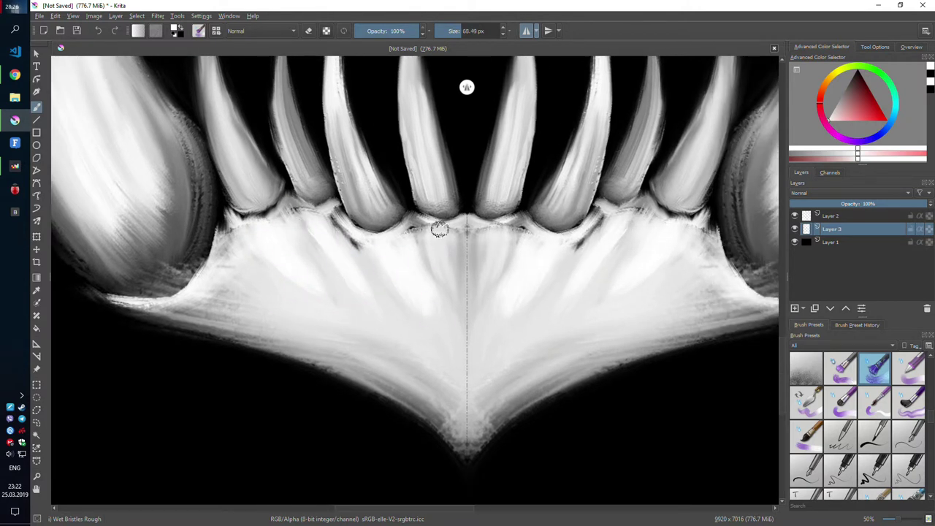
{"action": "left_click_drag", "start_coordinate": [450, 292], "coordinate": [432, 229]}
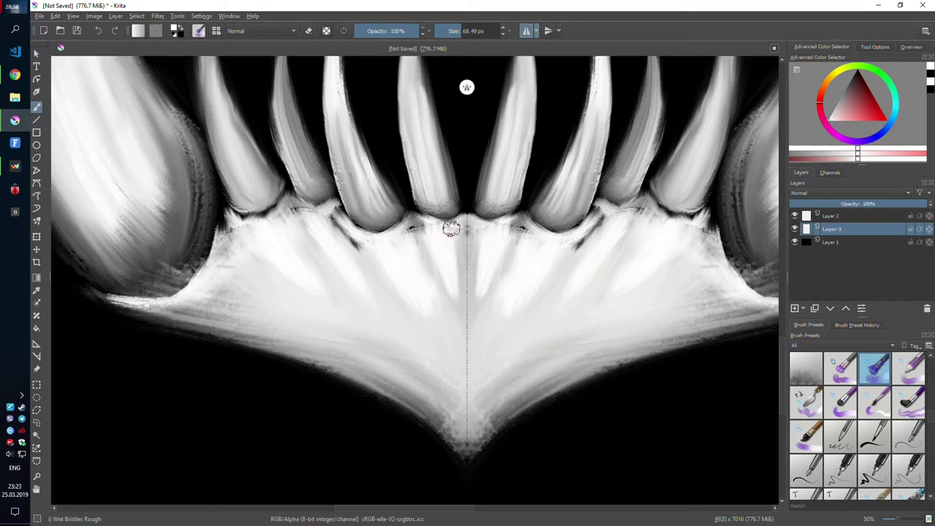
- Make the brush much larger and zoom out to check the chin plate
{"action": "scroll", "coordinate": [389, 314], "scroll_direction": "up", "scroll_amount": 2}
{"action": "left_click_drag", "start_coordinate": [267, 371], "coordinate": [351, 324]}
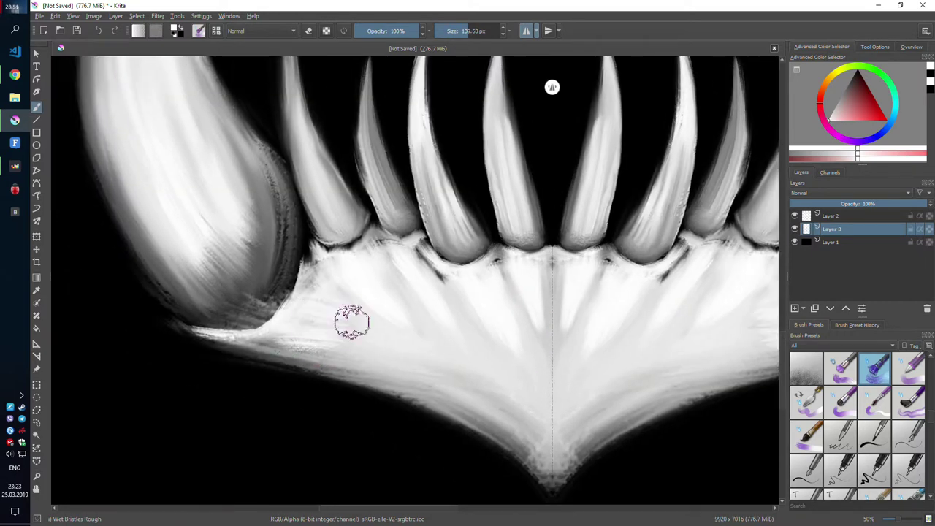
{"action": "scroll", "coordinate": [290, 298], "scroll_direction": "down", "scroll_amount": 2}
{"action": "scroll", "coordinate": [424, 365], "scroll_direction": "down", "scroll_amount": 2}
{"action": "scroll", "coordinate": [417, 358], "scroll_direction": "down", "scroll_amount": 2}
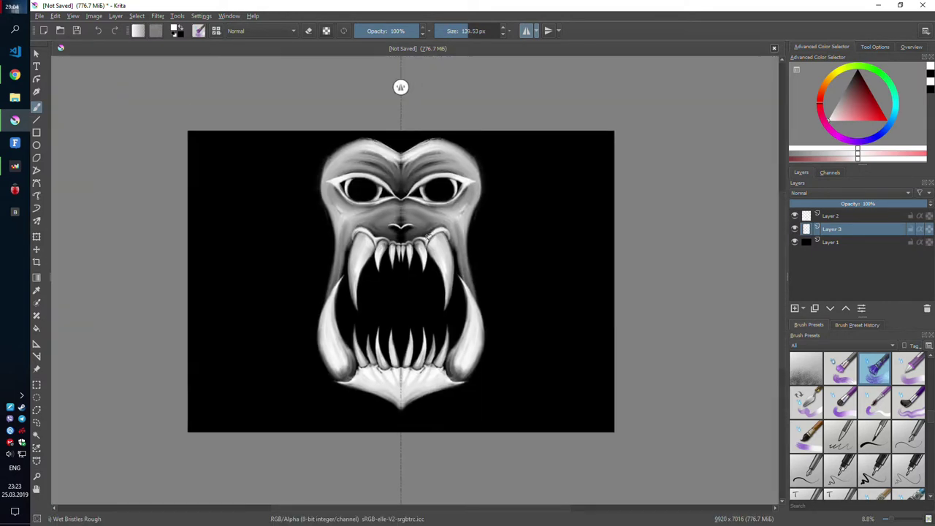
{"action": "scroll", "coordinate": [407, 344], "scroll_direction": "up", "scroll_amount": 2}
{"action": "scroll", "coordinate": [351, 316], "scroll_direction": "up", "scroll_amount": 1}
{"action": "scroll", "coordinate": [351, 316], "scroll_direction": "up", "scroll_amount": 1}
- Dab white spike bases along the chin edge and stretch the centre blobs into long spikes
{"action": "left_click_drag", "start_coordinate": [269, 332], "coordinate": [285, 342]}
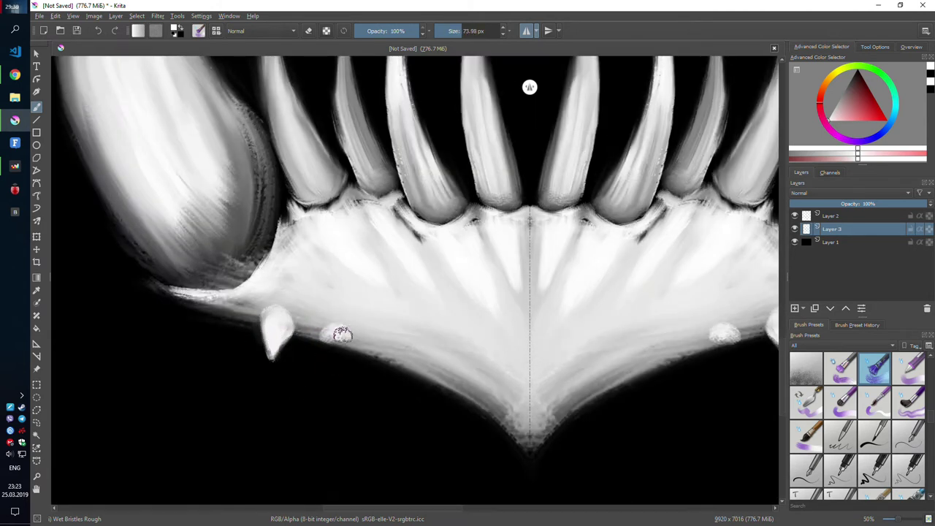
{"action": "left_click_drag", "start_coordinate": [390, 350], "coordinate": [340, 333]}
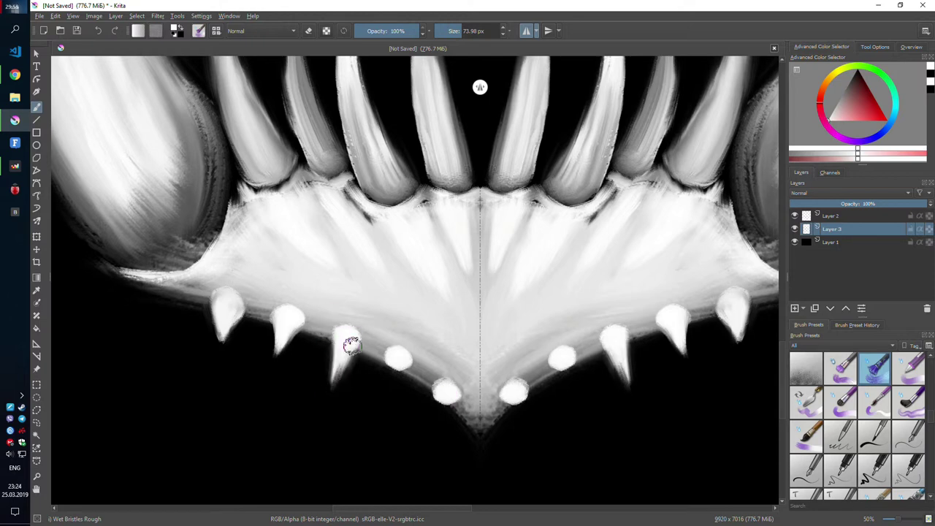
{"action": "scroll", "coordinate": [352, 345], "scroll_direction": "up", "scroll_amount": 1}
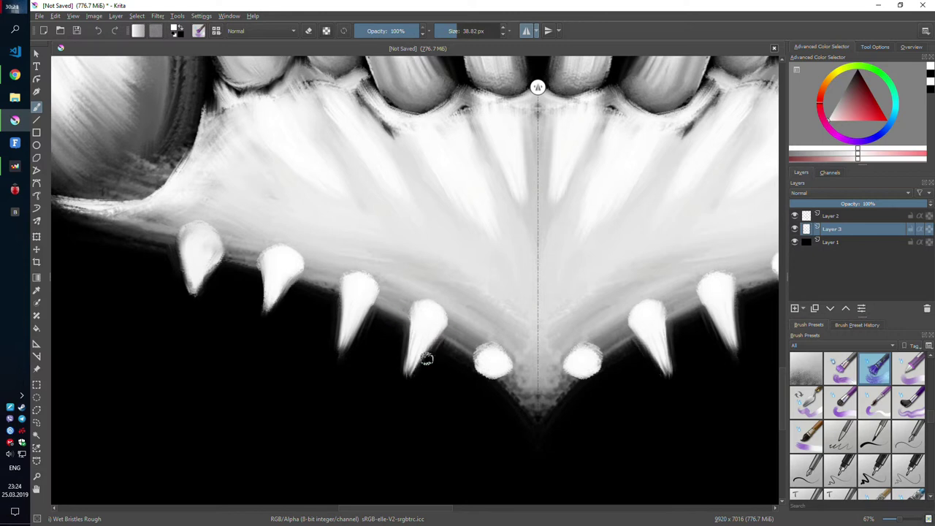
{"action": "mouse_move", "coordinate": [465, 337]}
{"action": "left_mouse_down"}
{"action": "mouse_move", "coordinate": [472, 340]}
{"action": "mouse_move", "coordinate": [442, 374]}
{"action": "left_mouse_up"}
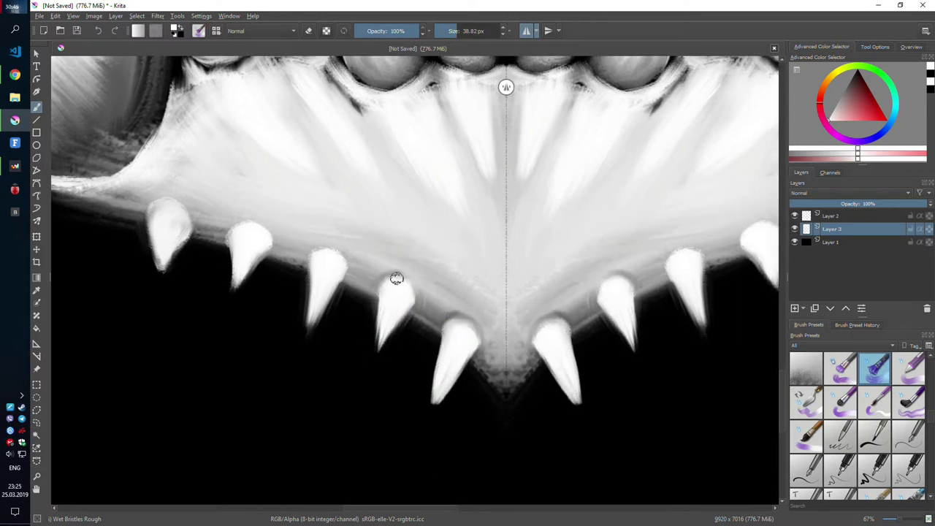
{"action": "left_click_drag", "start_coordinate": [404, 288], "coordinate": [437, 313]}
{"action": "mouse_move", "coordinate": [263, 262]}
{"action": "left_mouse_down"}
{"action": "mouse_move", "coordinate": [306, 285]}
{"action": "mouse_move", "coordinate": [311, 307]}
{"action": "left_mouse_up"}
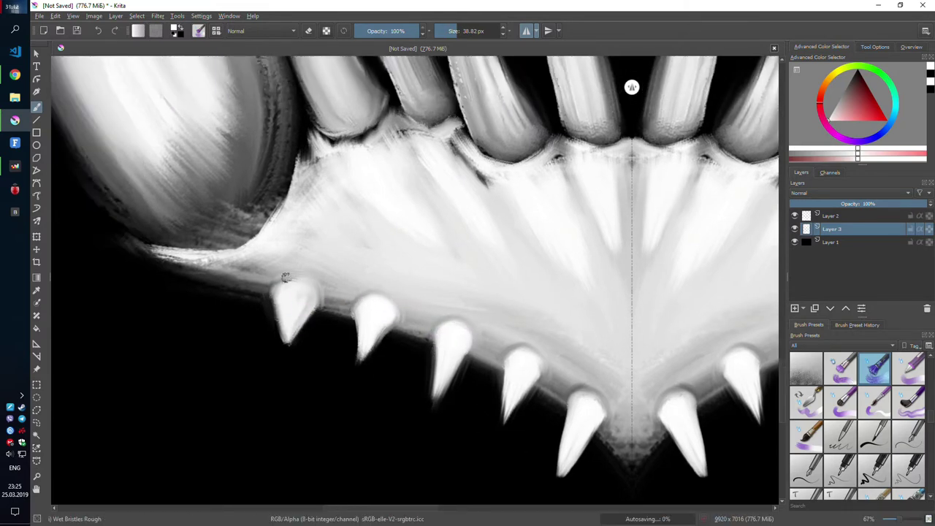
- Erase the speckled edges so the mirrored spike row looks smooth
{"action": "scroll", "coordinate": [450, 381], "scroll_direction": "down", "scroll_amount": 3}
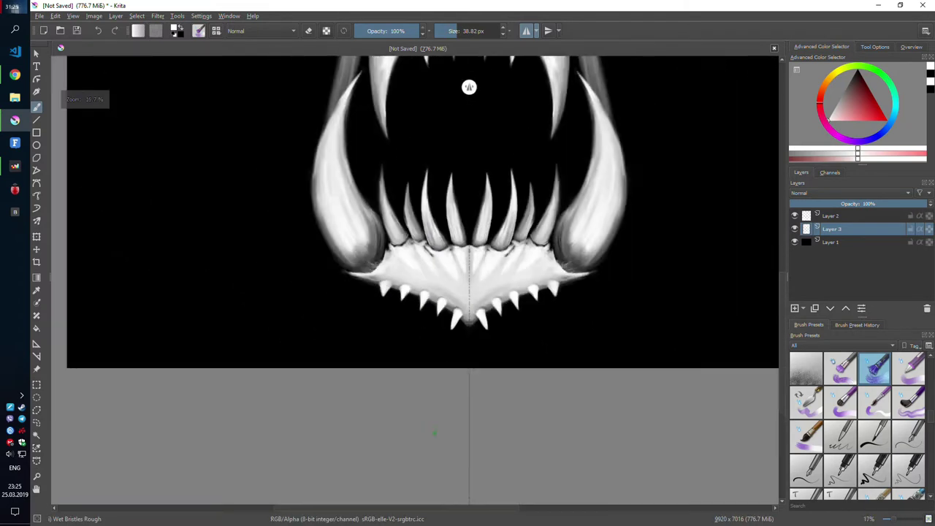
{"action": "scroll", "coordinate": [450, 381], "scroll_direction": "down", "scroll_amount": 3}
{"action": "scroll", "coordinate": [385, 375], "scroll_direction": "up", "scroll_amount": 5}
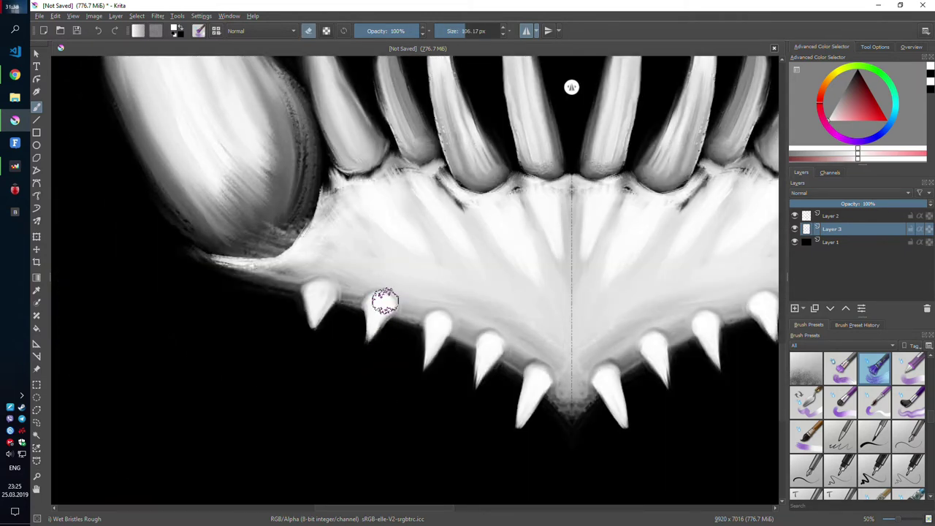
{"action": "scroll", "coordinate": [488, 353], "scroll_direction": "down", "scroll_amount": 1}
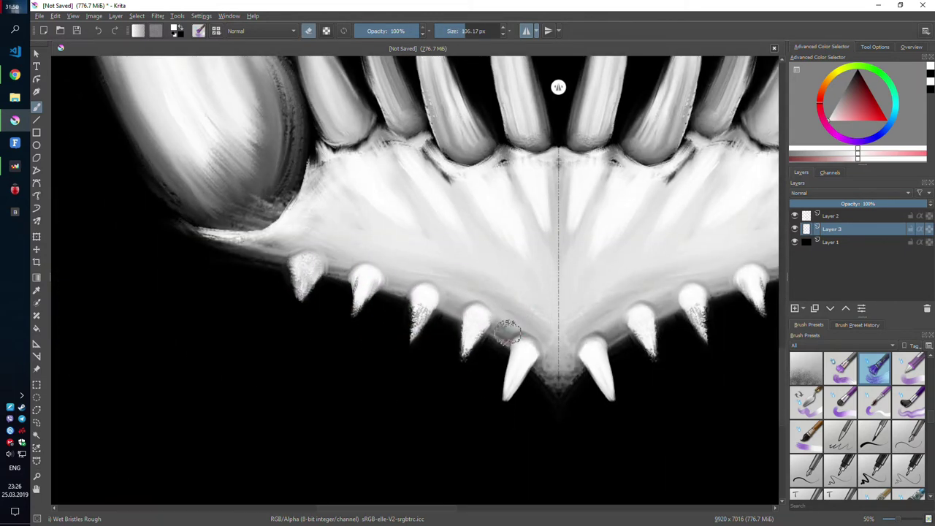
{"action": "scroll", "coordinate": [475, 372], "scroll_direction": "up", "scroll_amount": 2}
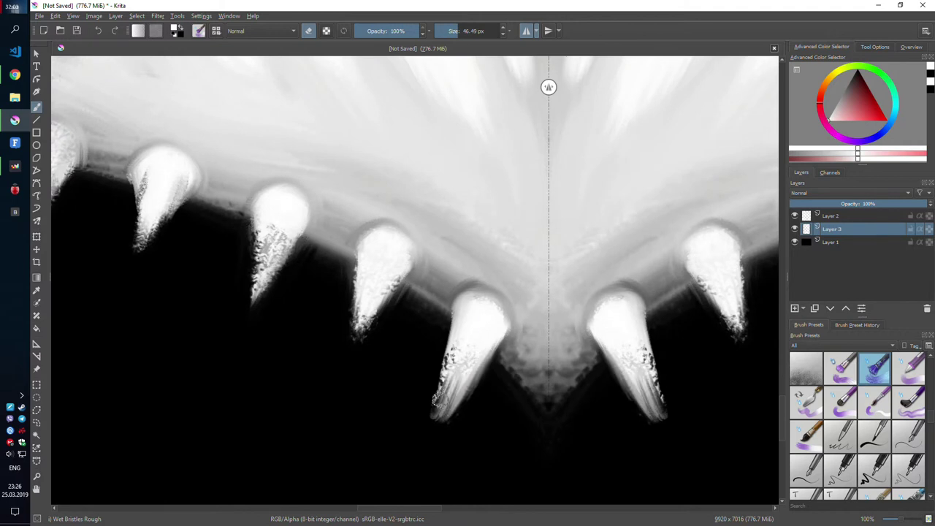
{"action": "left_click_drag", "start_coordinate": [362, 311], "coordinate": [397, 251]}
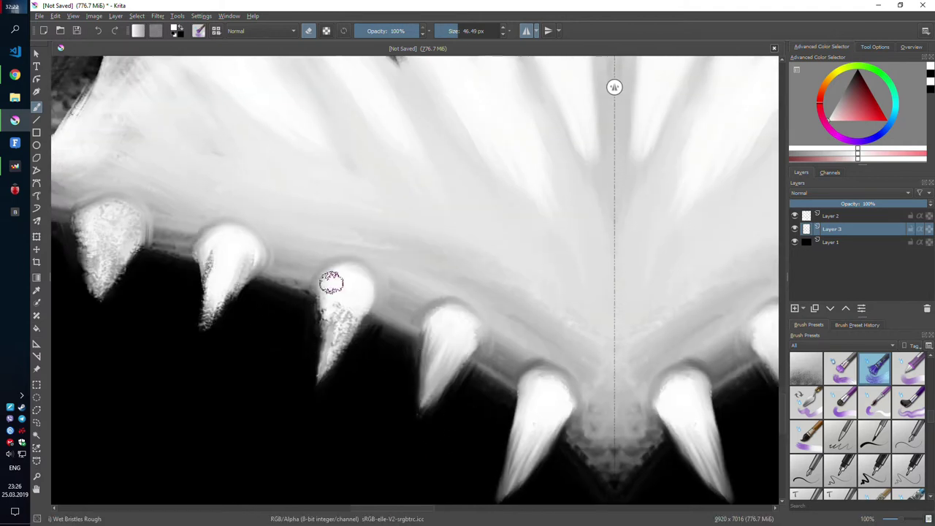
{"action": "mouse_move", "coordinate": [330, 277]}
{"action": "left_mouse_down"}
{"action": "mouse_move", "coordinate": [334, 307]}
{"action": "mouse_move", "coordinate": [343, 309]}
{"action": "mouse_move", "coordinate": [317, 329]}
{"action": "mouse_move", "coordinate": [259, 347]}
{"action": "left_mouse_up"}
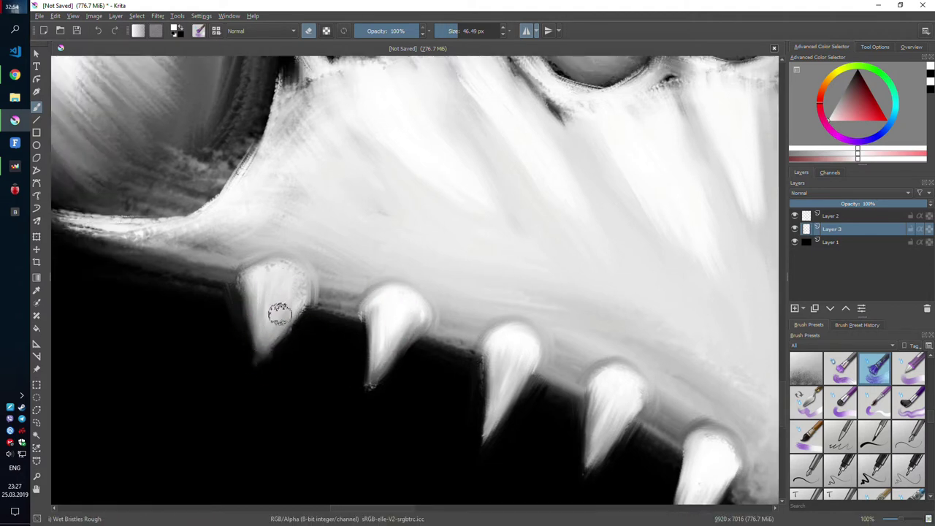
{"action": "scroll", "coordinate": [280, 312], "scroll_direction": "down", "scroll_amount": 1}
{"action": "scroll", "coordinate": [301, 252], "scroll_direction": "up", "scroll_amount": 1}
{"action": "scroll", "coordinate": [457, 330], "scroll_direction": "down", "scroll_amount": 1}
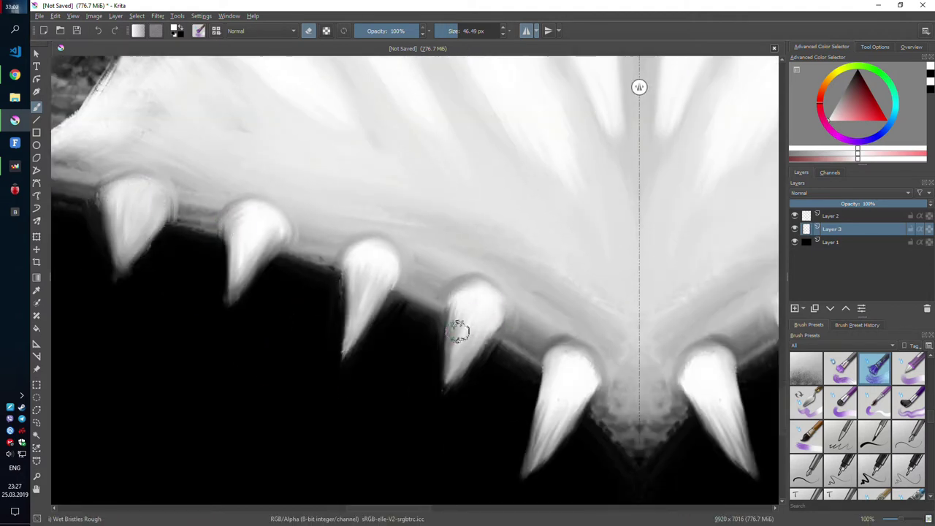
{"action": "scroll", "coordinate": [528, 304], "scroll_direction": "down", "scroll_amount": 1}
{"action": "scroll", "coordinate": [482, 273], "scroll_direction": "down", "scroll_amount": 1}
{"action": "scroll", "coordinate": [422, 264], "scroll_direction": "down", "scroll_amount": 3}
- Bring the face into view and paint fur along the top and sides of the head
{"action": "left_click_drag", "start_coordinate": [422, 264], "coordinate": [409, 468]}
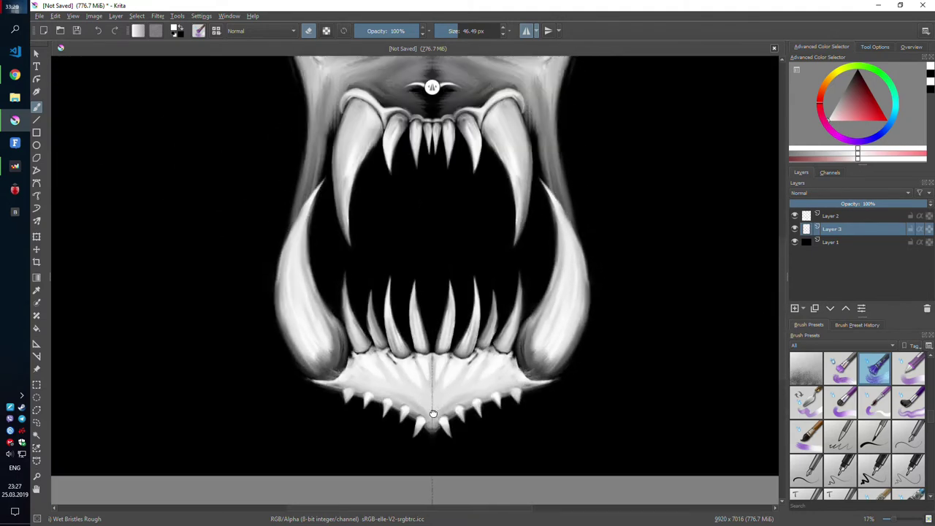
{"action": "scroll", "coordinate": [296, 298], "scroll_direction": "up", "scroll_amount": 2}
{"action": "scroll", "coordinate": [303, 188], "scroll_direction": "down", "scroll_amount": 1}
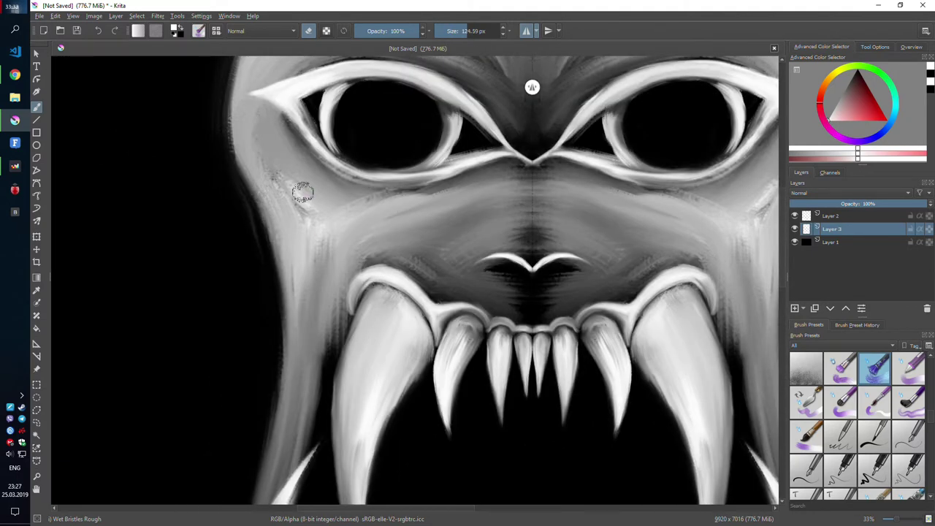
{"action": "scroll", "coordinate": [292, 334], "scroll_direction": "down", "scroll_amount": 1}
{"action": "scroll", "coordinate": [290, 263], "scroll_direction": "up", "scroll_amount": 1}
{"action": "left_click_drag", "start_coordinate": [290, 262], "coordinate": [271, 230]}
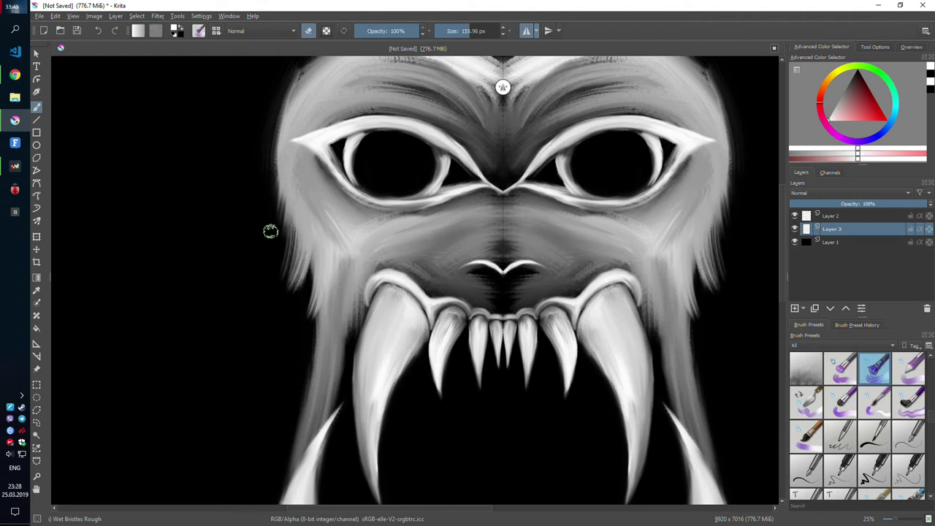
{"action": "scroll", "coordinate": [288, 263], "scroll_direction": "down", "scroll_amount": 2}
{"action": "left_click_drag", "start_coordinate": [319, 246], "coordinate": [309, 234]}
{"action": "scroll", "coordinate": [309, 234], "scroll_direction": "up", "scroll_amount": 2}
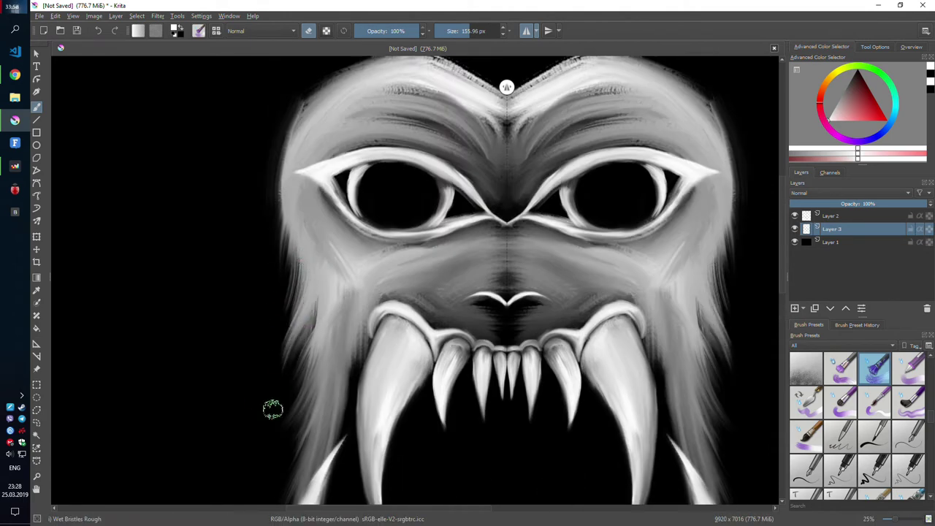
{"action": "left_click_drag", "start_coordinate": [271, 407], "coordinate": [288, 302]}
{"action": "scroll", "coordinate": [260, 385], "scroll_direction": "up", "scroll_amount": 2}
{"action": "mouse_move", "coordinate": [261, 384]}
{"action": "left_mouse_down"}
{"action": "mouse_move", "coordinate": [244, 305]}
{"action": "mouse_move", "coordinate": [288, 142]}
{"action": "mouse_move", "coordinate": [375, 100]}
{"action": "mouse_move", "coordinate": [448, 115]}
{"action": "mouse_move", "coordinate": [502, 140]}
{"action": "left_mouse_up"}
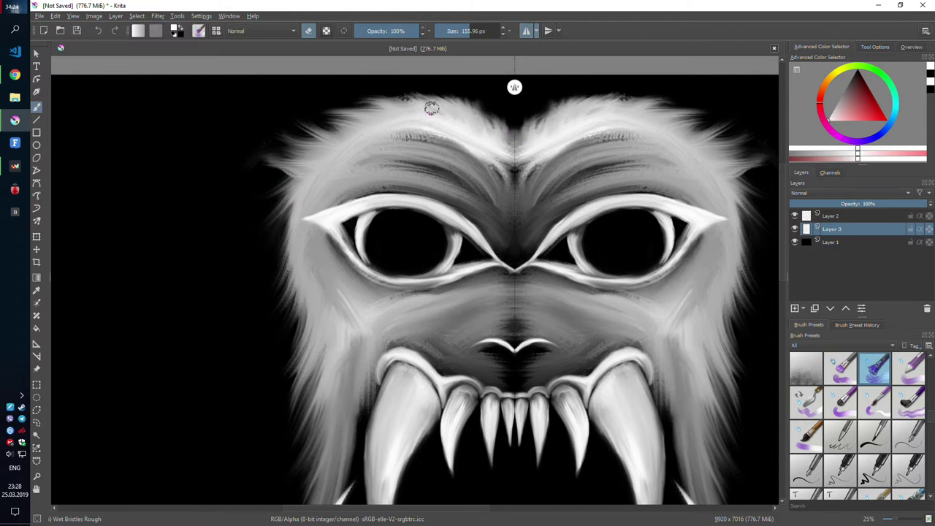
{"action": "mouse_move", "coordinate": [432, 108]}
{"action": "left_mouse_down"}
{"action": "mouse_move", "coordinate": [258, 160]}
{"action": "mouse_move", "coordinate": [277, 249]}
{"action": "left_mouse_up"}
- Paint brow fur strokes across the forehead above the eyes
{"action": "left_click_drag", "start_coordinate": [393, 199], "coordinate": [504, 198]}
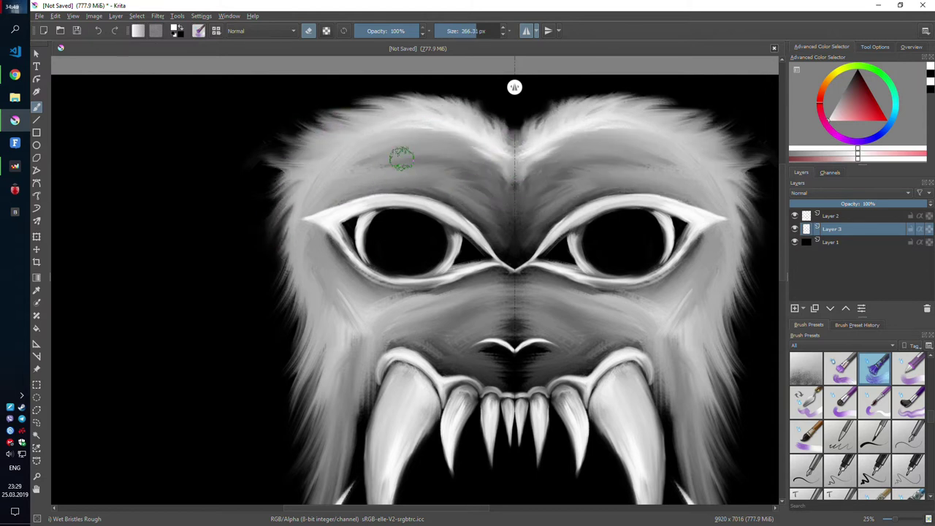
{"action": "left_click", "coordinate": [14, 166]}
{"action": "left_click", "coordinate": [15, 120]}
{"action": "left_click_drag", "start_coordinate": [411, 123], "coordinate": [482, 234]}
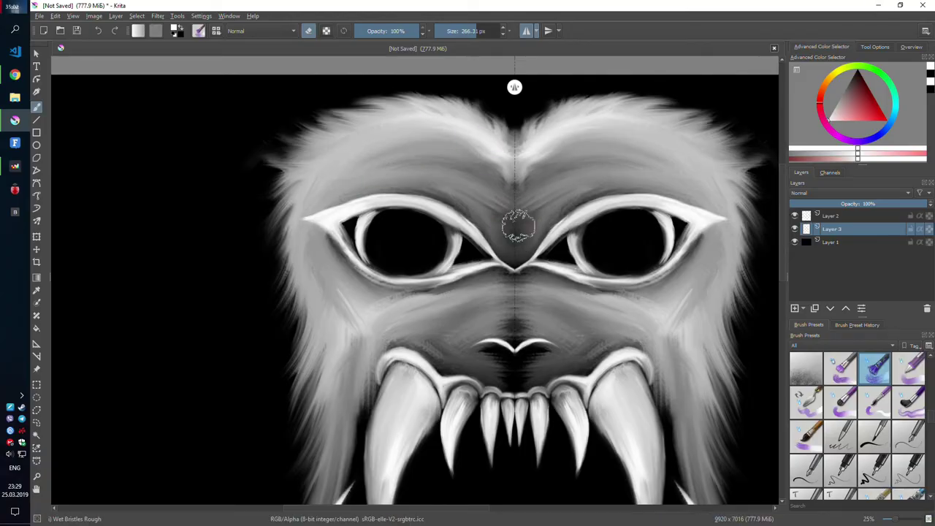
{"action": "left_click_drag", "start_coordinate": [392, 189], "coordinate": [314, 198]}
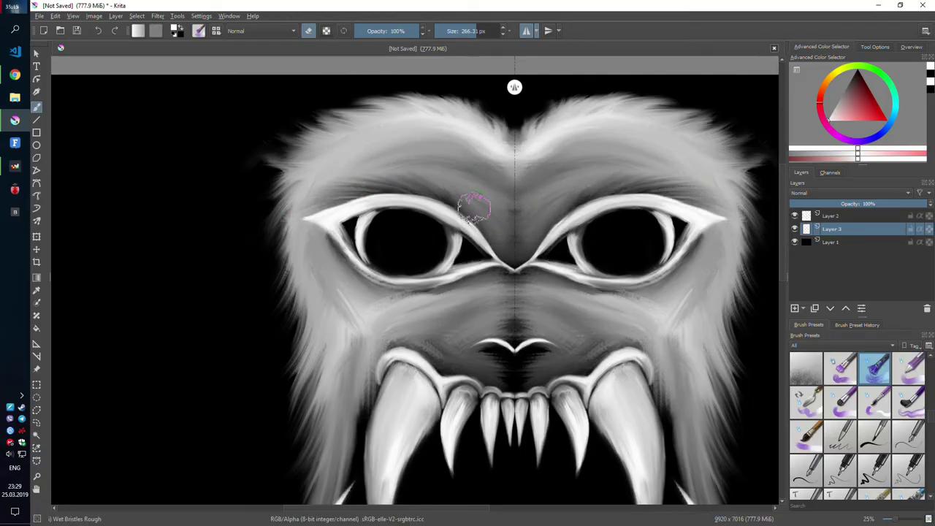
{"action": "left_click_drag", "start_coordinate": [476, 202], "coordinate": [309, 207]}
- Paint strokes along the left upper fang, undoing a stray slanted stroke beside the brow
{"action": "key", "text": "minus"}
{"action": "key", "text": "minus"}
{"action": "key", "text": "minus"}
{"action": "key", "text": "plus"}
{"action": "key", "text": "plus"}
{"action": "key", "text": "plus"}
{"action": "key", "text": "plus"}
{"action": "key", "text": "plus"}
{"action": "key", "text": "plus"}
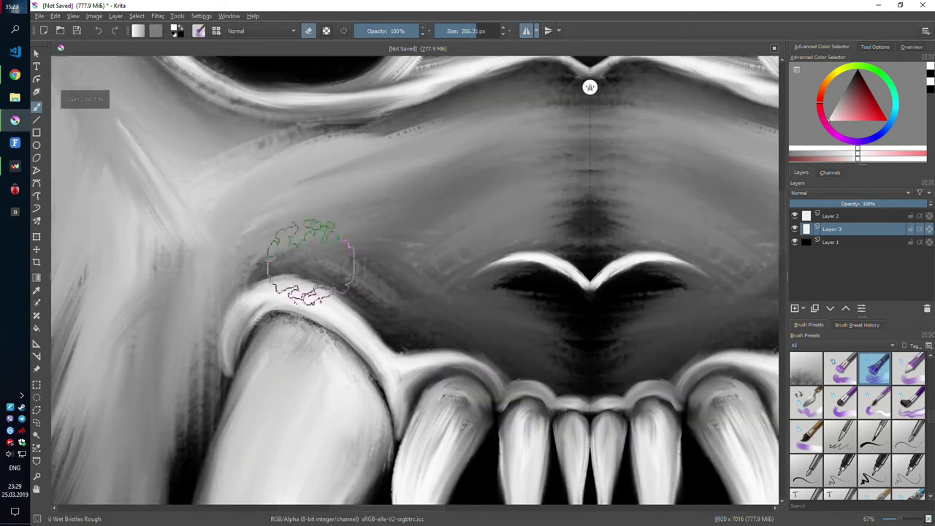
{"action": "mouse_move", "coordinate": [305, 293]}
{"action": "left_mouse_down"}
{"action": "mouse_move", "coordinate": [375, 209]}
{"action": "mouse_move", "coordinate": [408, 334]}
{"action": "mouse_move", "coordinate": [417, 302]}
{"action": "left_mouse_up"}
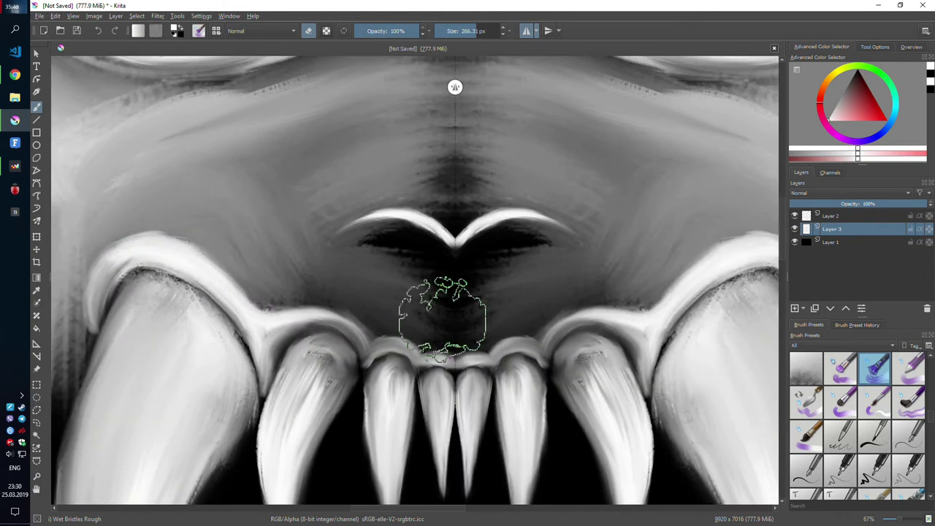
{"action": "mouse_move", "coordinate": [340, 242]}
{"action": "left_mouse_down"}
{"action": "mouse_move", "coordinate": [409, 277]}
{"action": "mouse_move", "coordinate": [448, 338]}
{"action": "mouse_move", "coordinate": [421, 288]}
{"action": "mouse_move", "coordinate": [444, 215]}
{"action": "mouse_move", "coordinate": [466, 215]}
{"action": "mouse_move", "coordinate": [459, 137]}
{"action": "left_mouse_up"}
{"action": "key", "text": "ctrl+z"}
- With a larger brush, paint light fur strokes on the cheeks below the eyes
{"action": "key", "text": "bracketright"}
{"action": "key", "text": "bracketright"}
{"action": "key", "text": "bracketright"}
{"action": "scroll", "coordinate": [424, 144], "scroll_direction": "up", "scroll_amount": 3}
{"action": "scroll", "coordinate": [398, 190], "scroll_direction": "left", "scroll_amount": 5}
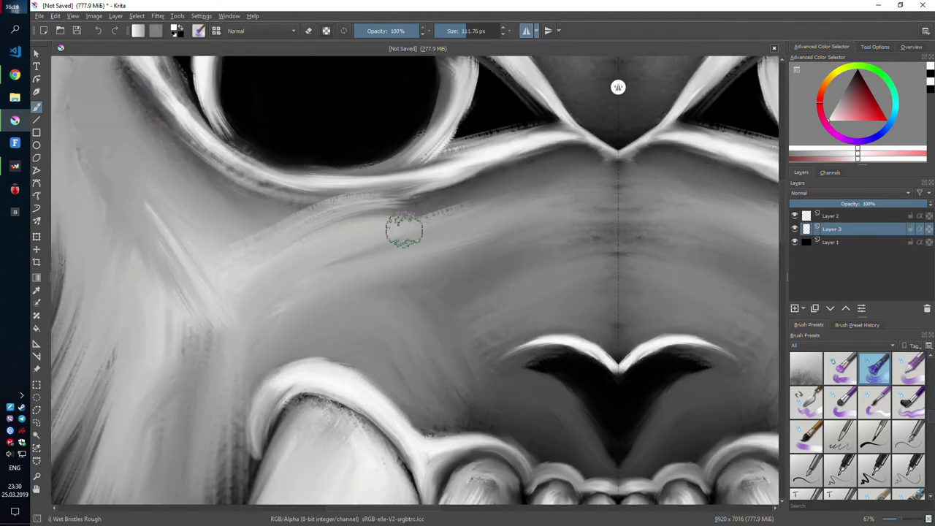
{"action": "mouse_move", "coordinate": [403, 226]}
{"action": "left_mouse_down"}
{"action": "mouse_move", "coordinate": [424, 198]}
{"action": "mouse_move", "coordinate": [263, 237]}
{"action": "mouse_move", "coordinate": [359, 271]}
{"action": "left_mouse_up"}
{"action": "scroll", "coordinate": [359, 271], "scroll_direction": "left", "scroll_amount": 5}
{"action": "mouse_move", "coordinate": [288, 242]}
{"action": "left_mouse_down"}
{"action": "mouse_move", "coordinate": [263, 403]}
{"action": "mouse_move", "coordinate": [241, 263]}
{"action": "left_mouse_up"}
{"action": "scroll", "coordinate": [334, 299], "scroll_direction": "left", "scroll_amount": 2}
{"action": "scroll", "coordinate": [343, 296], "scroll_direction": "up", "scroll_amount": 2}
{"action": "mouse_move", "coordinate": [351, 295]}
{"action": "left_mouse_down"}
{"action": "mouse_move", "coordinate": [370, 255]}
{"action": "mouse_move", "coordinate": [215, 323]}
{"action": "mouse_move", "coordinate": [331, 265]}
{"action": "mouse_move", "coordinate": [229, 223]}
{"action": "mouse_move", "coordinate": [230, 268]}
{"action": "mouse_move", "coordinate": [324, 357]}
{"action": "left_mouse_up"}
{"action": "scroll", "coordinate": [373, 271], "scroll_direction": "up", "scroll_amount": 3}
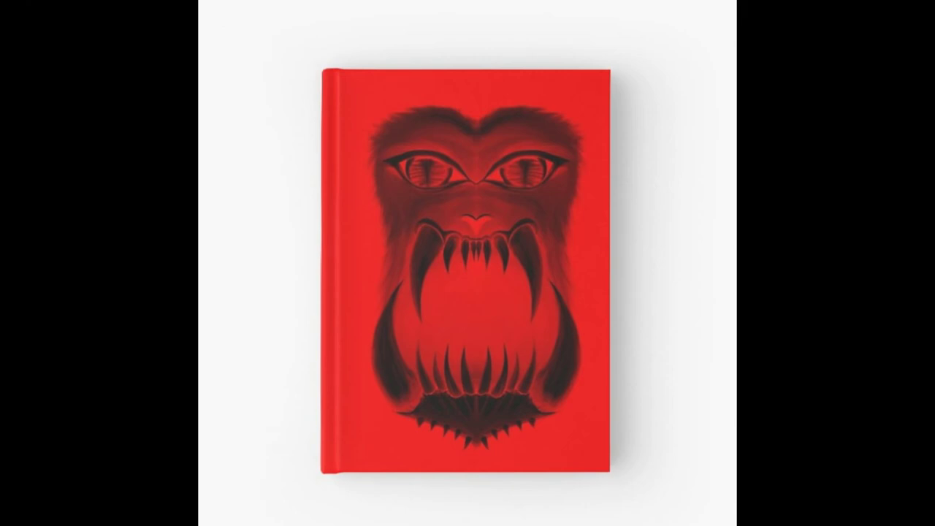